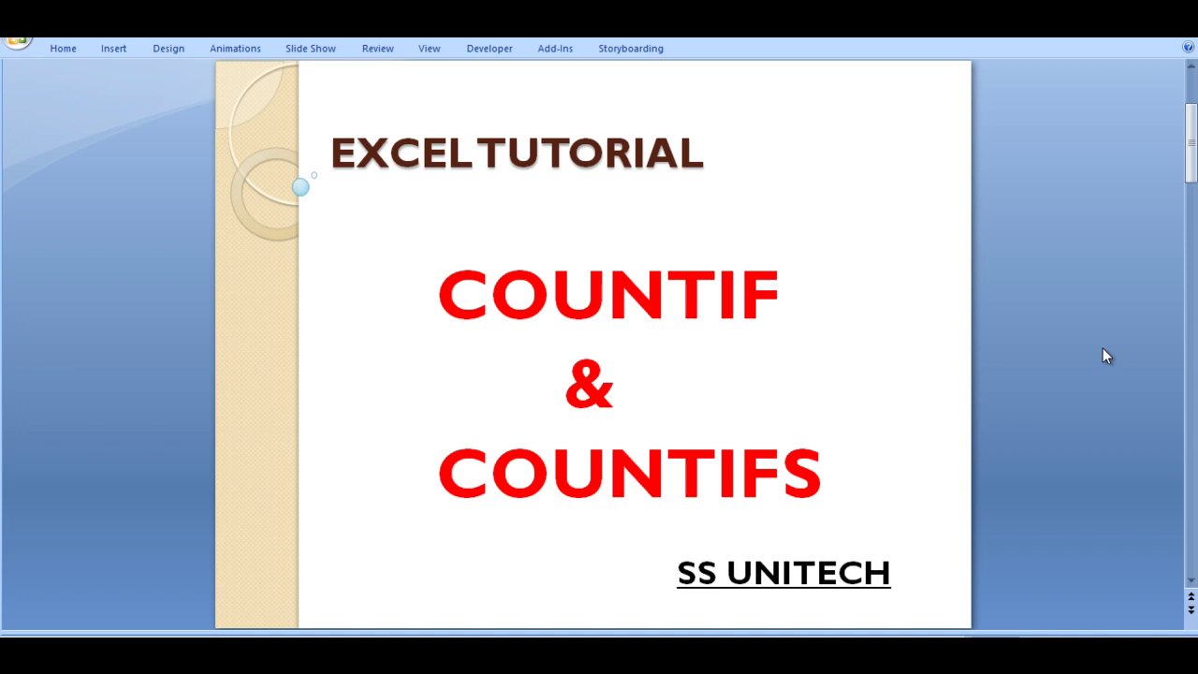
Step: Scroll from the title slide to the slide defining what COUNTIF does
{"action": "scroll", "coordinate": [1102, 348], "scroll_direction": "down", "scroll_amount": 1}
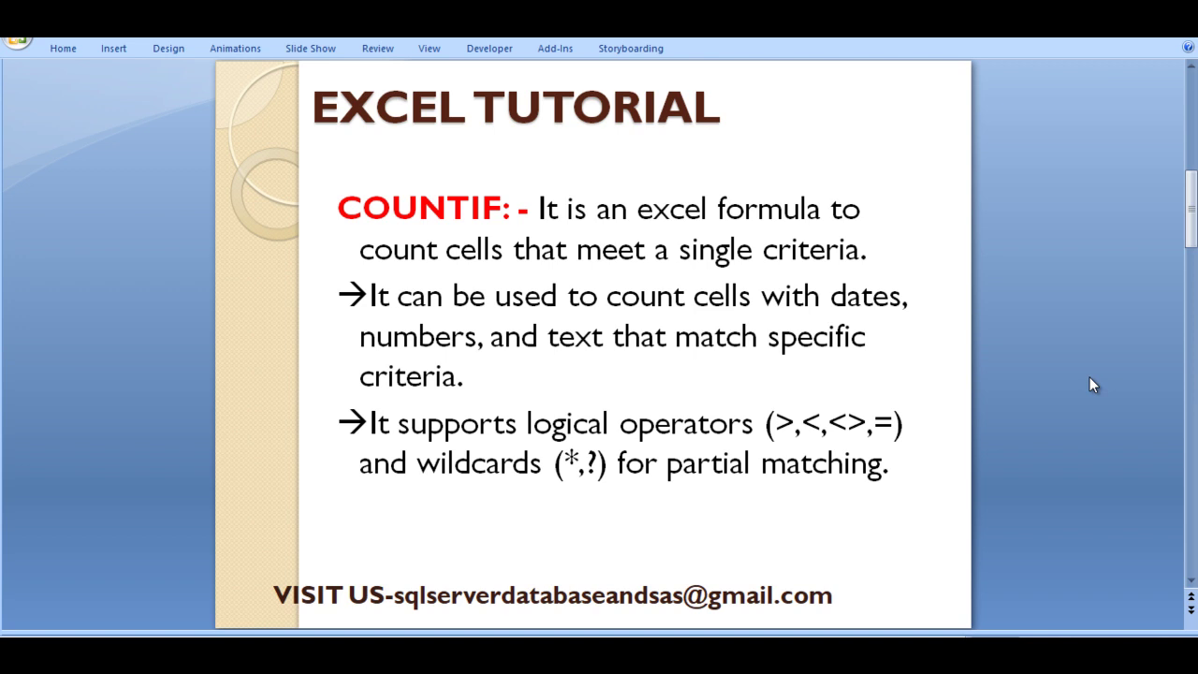
Step: Advance to the COUNTIF example slide with the student marks table, PASS/FAIL output and syntax
{"action": "scroll", "coordinate": [1089, 377], "scroll_direction": "down", "scroll_amount": 1}
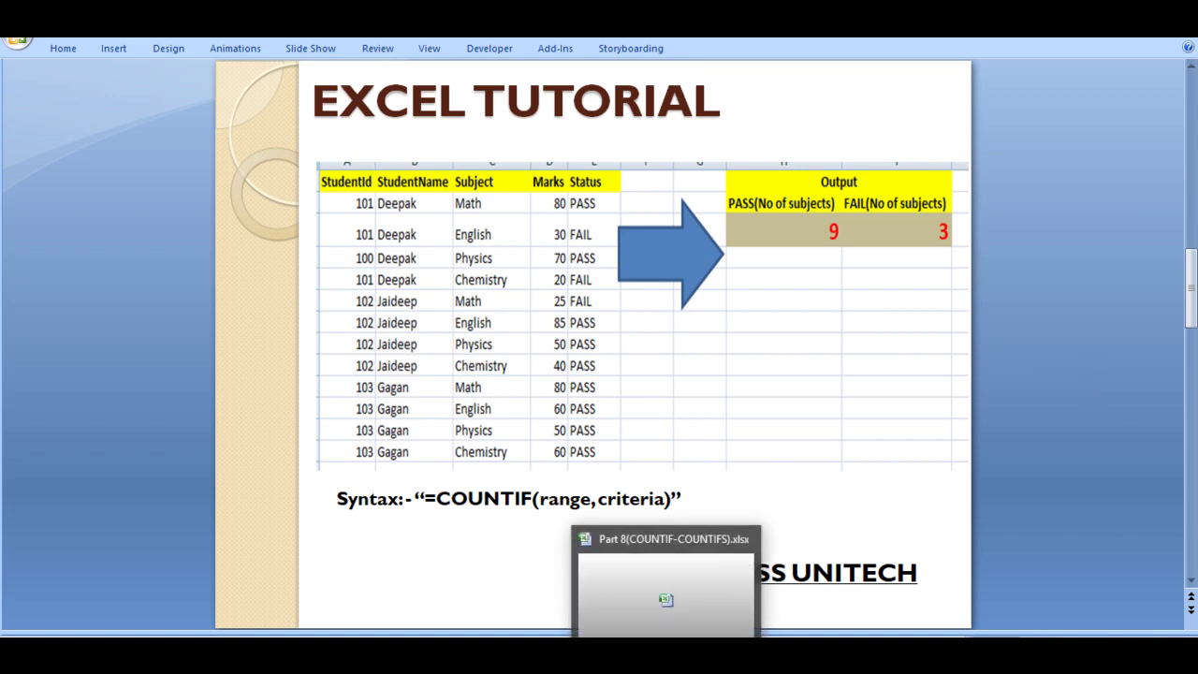
Step: In the Excel workbook, enter =COUNTIF(E2:E13,"PASS") in H3, returning 9
{"action": "mouse_move", "coordinate": [666, 632]}
{"action": "left_click", "coordinate": [665, 599]}
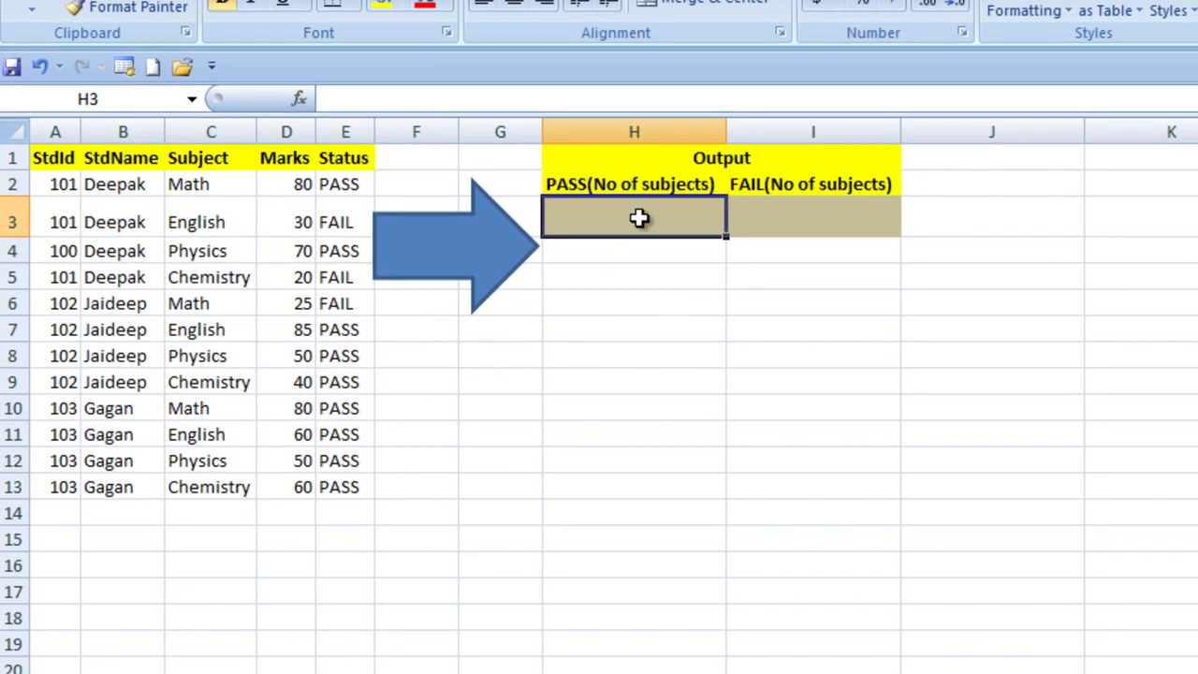
{"action": "type", "text": "=coun"}
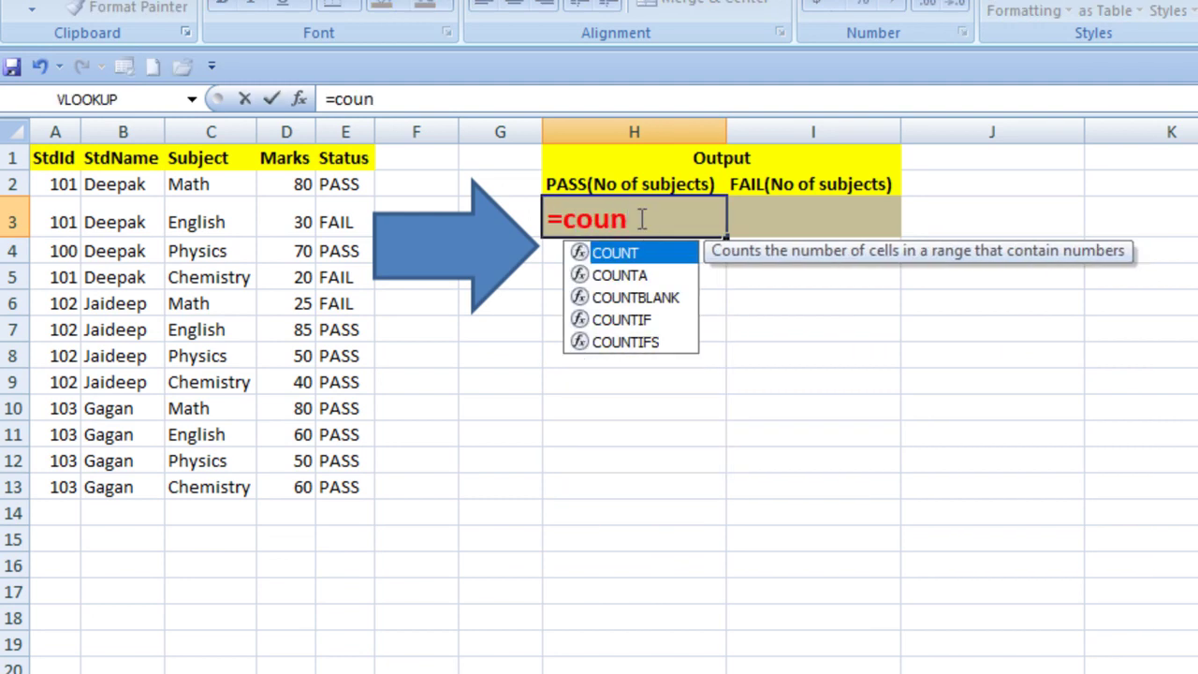
{"action": "key", "text": "Down"}
{"action": "key", "text": "Down"}
{"action": "key", "text": "Down"}
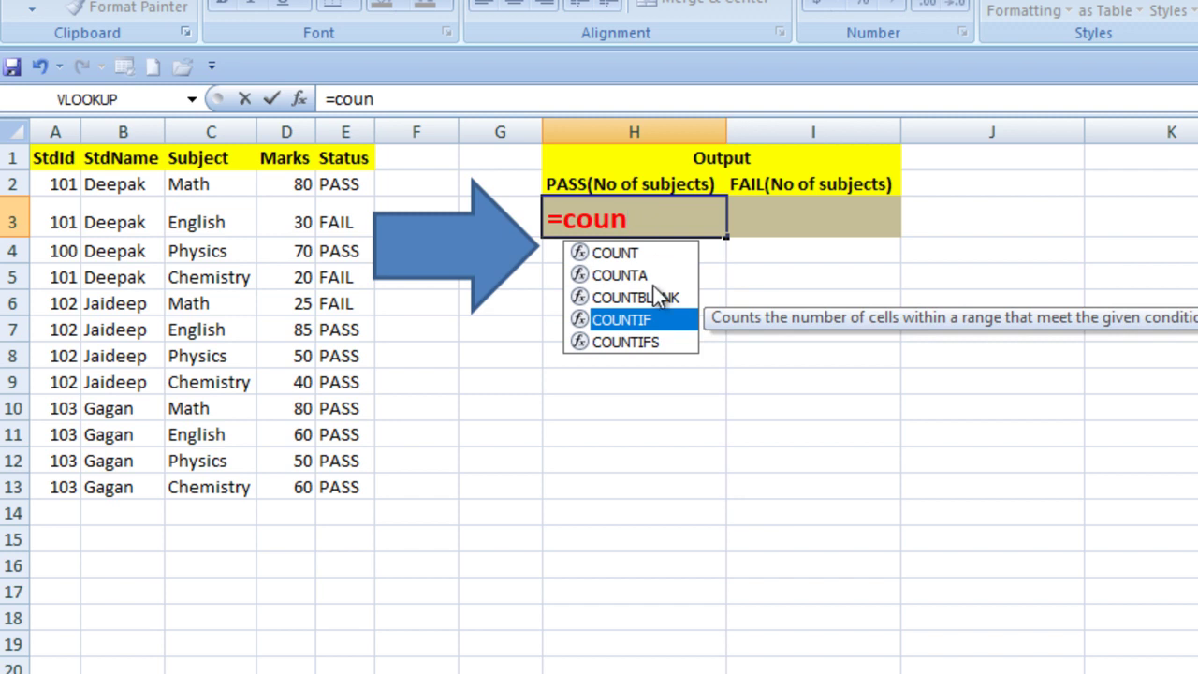
{"action": "double_click", "coordinate": [644, 318]}
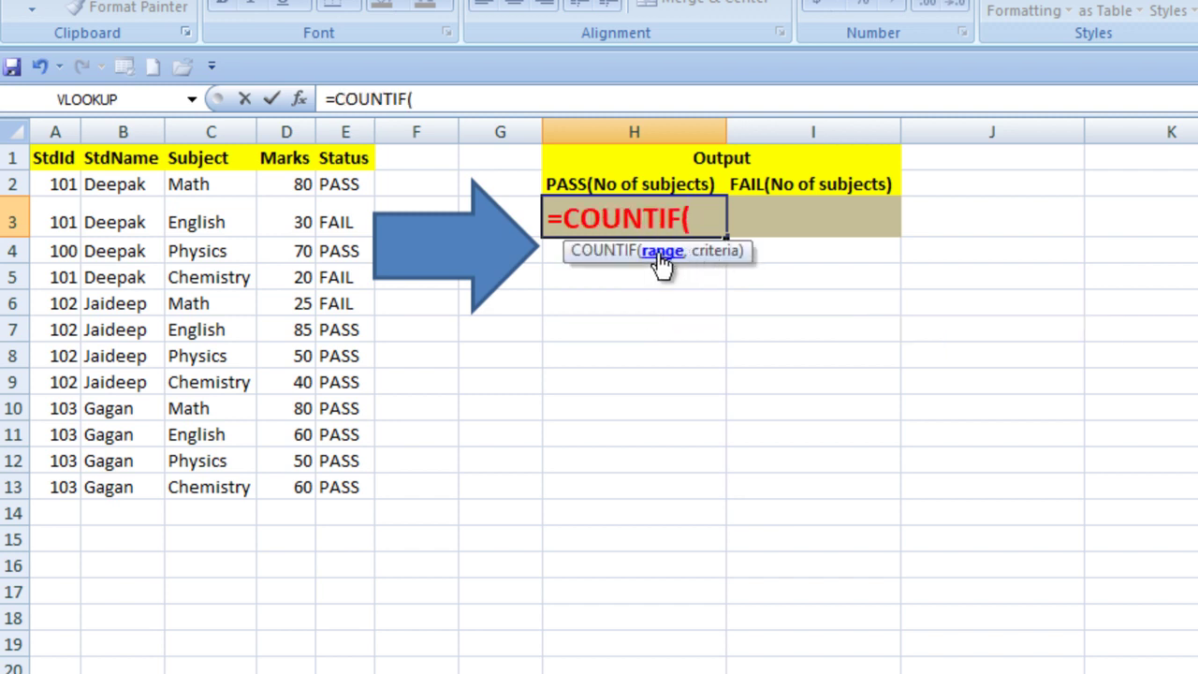
{"action": "left_click", "coordinate": [335, 189]}
{"action": "key", "text": "shift+Down"}
{"action": "key", "text": "shift+Down"}
{"action": "key", "text": "shift+Down"}
{"action": "key", "text": "shift+Down"}
{"action": "key", "text": "shift+Down"}
{"action": "key", "text": "shift+Down"}
{"action": "key", "text": "shift+Down"}
{"action": "key", "text": "shift+Down"}
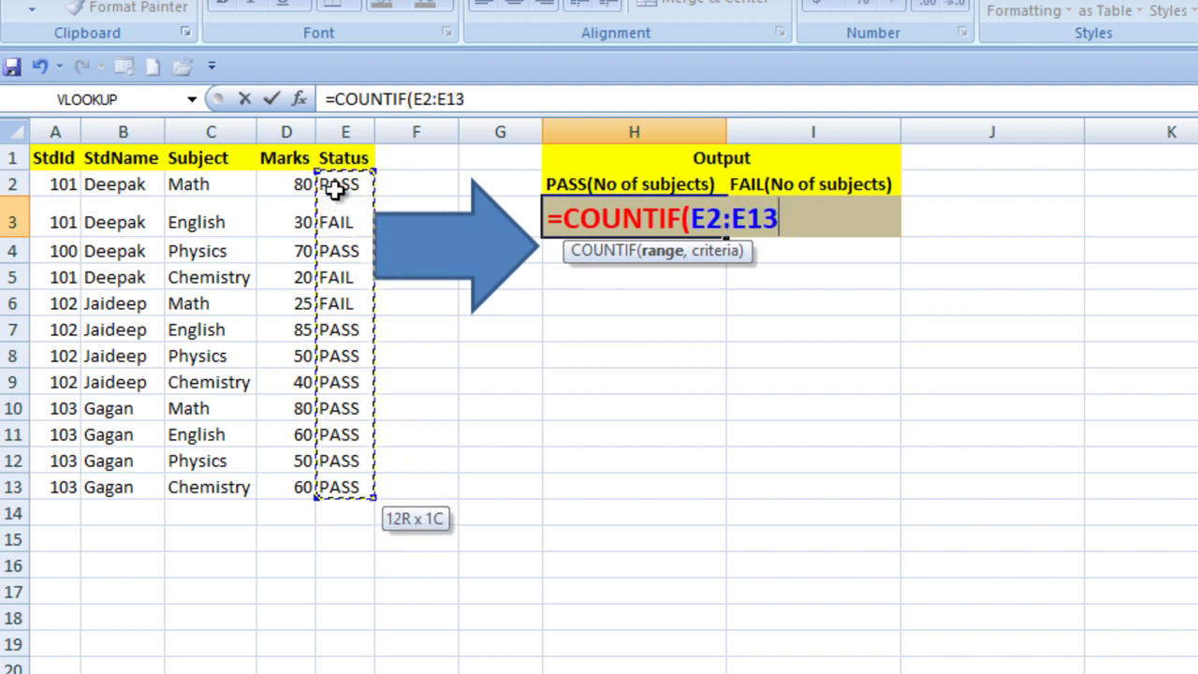
{"action": "type", "text": ","}
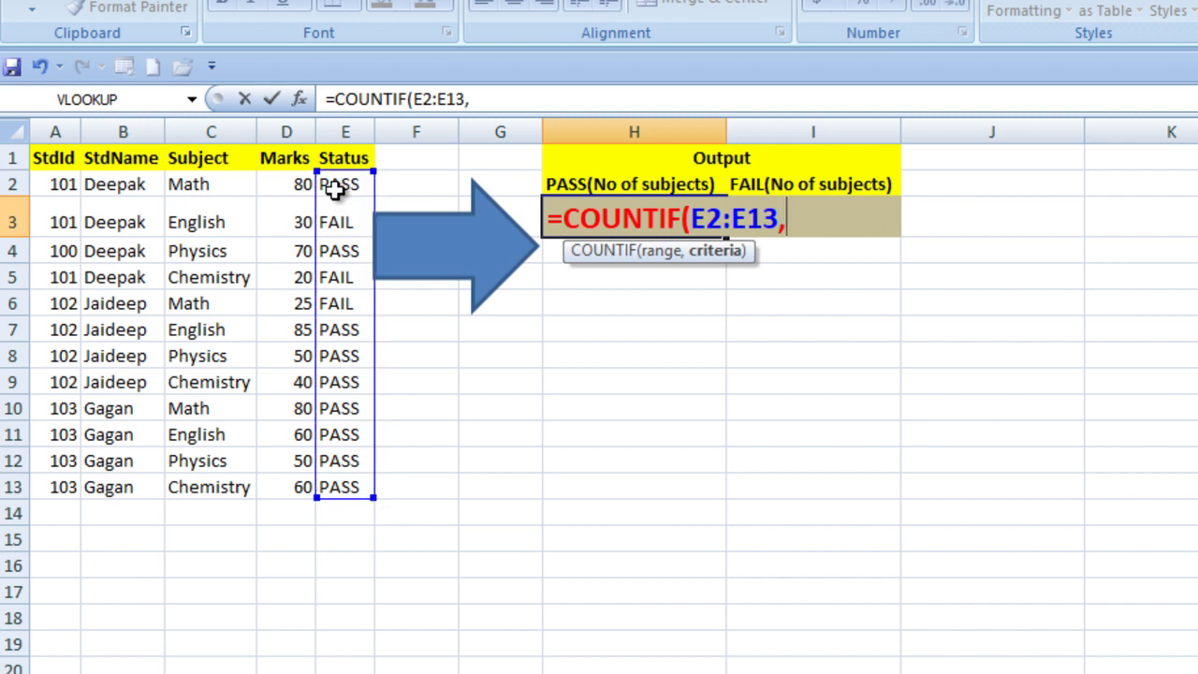
{"action": "type", "text": "\"\""}
{"action": "key", "text": "BackSpace"}
{"action": "type", "text": "P"}
{"action": "type", "text": "ASS"}
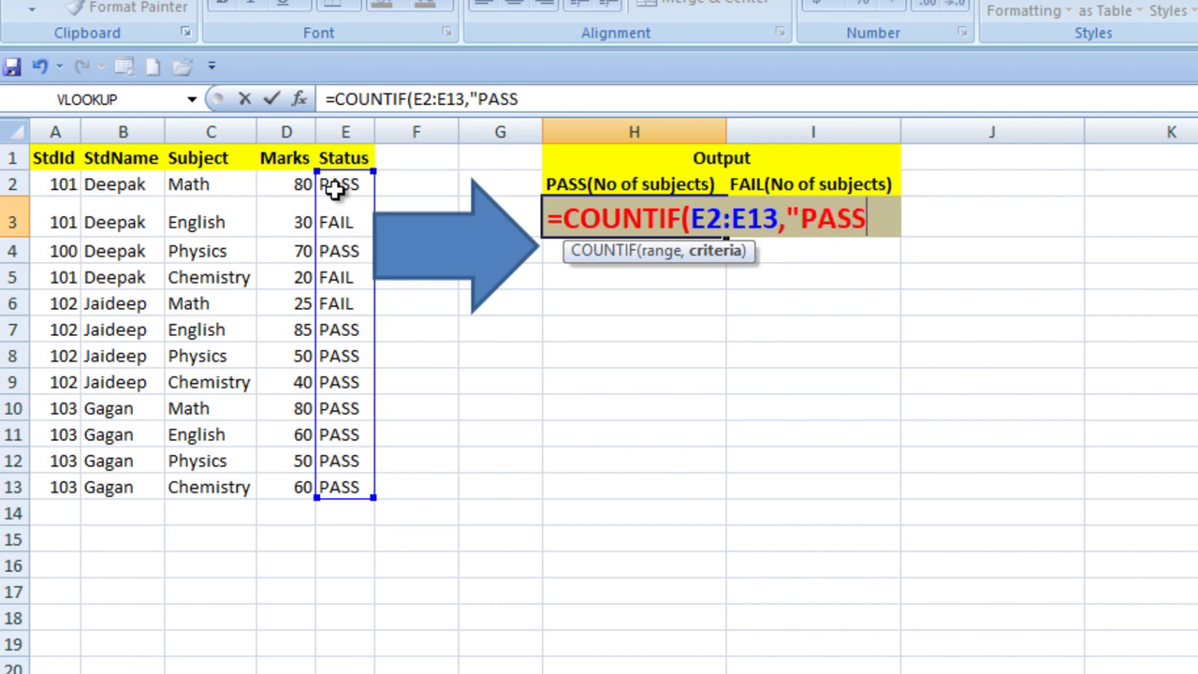
{"action": "type", "text": "\""}
{"action": "type", "text": ")"}
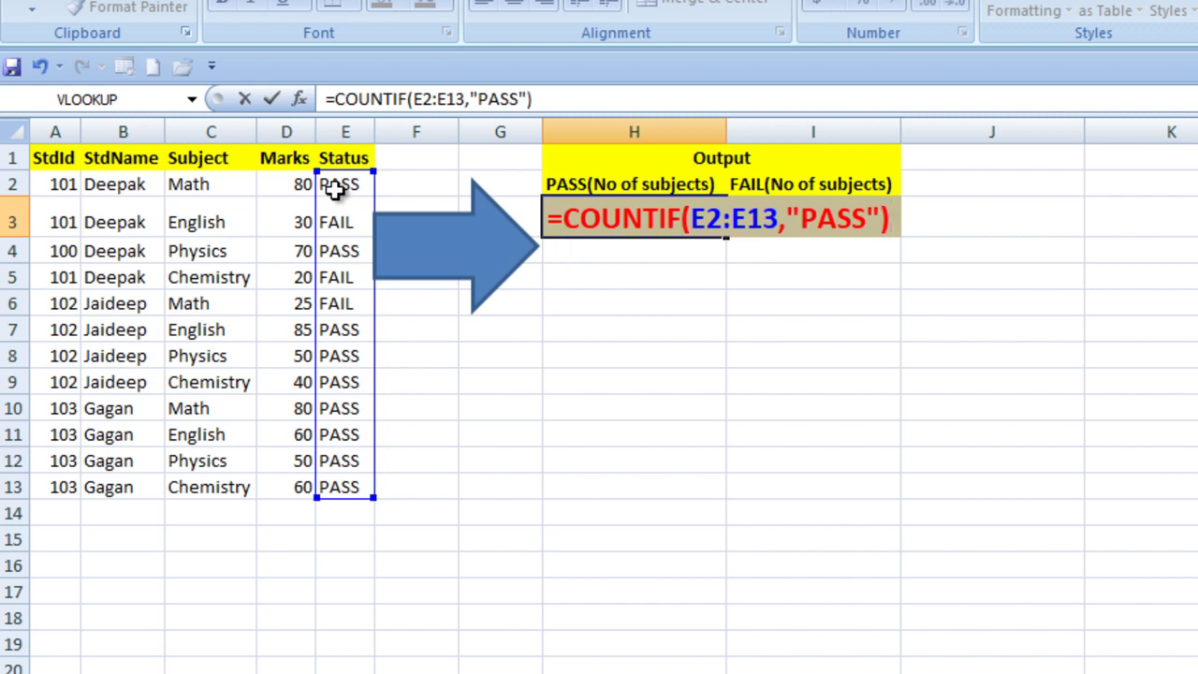
{"action": "key", "text": "Return"}
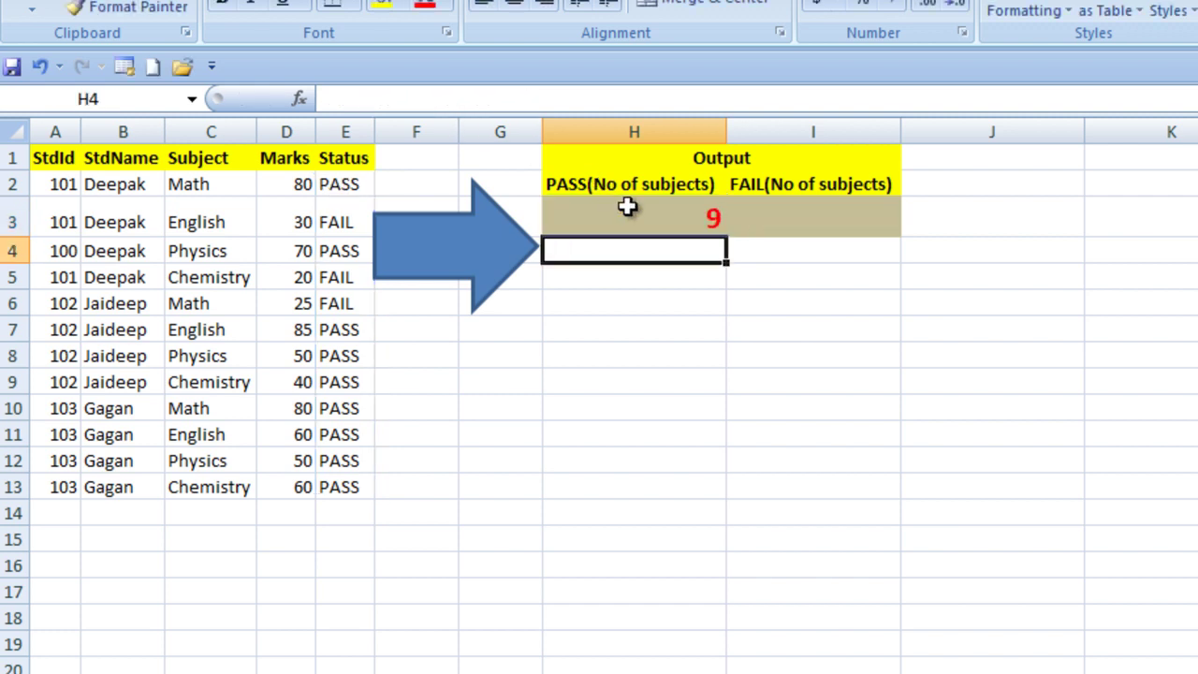
Step: Enter =COUNTIF(E2:E13,"FAIL") in I3, returning 3
{"action": "left_click", "coordinate": [642, 216]}
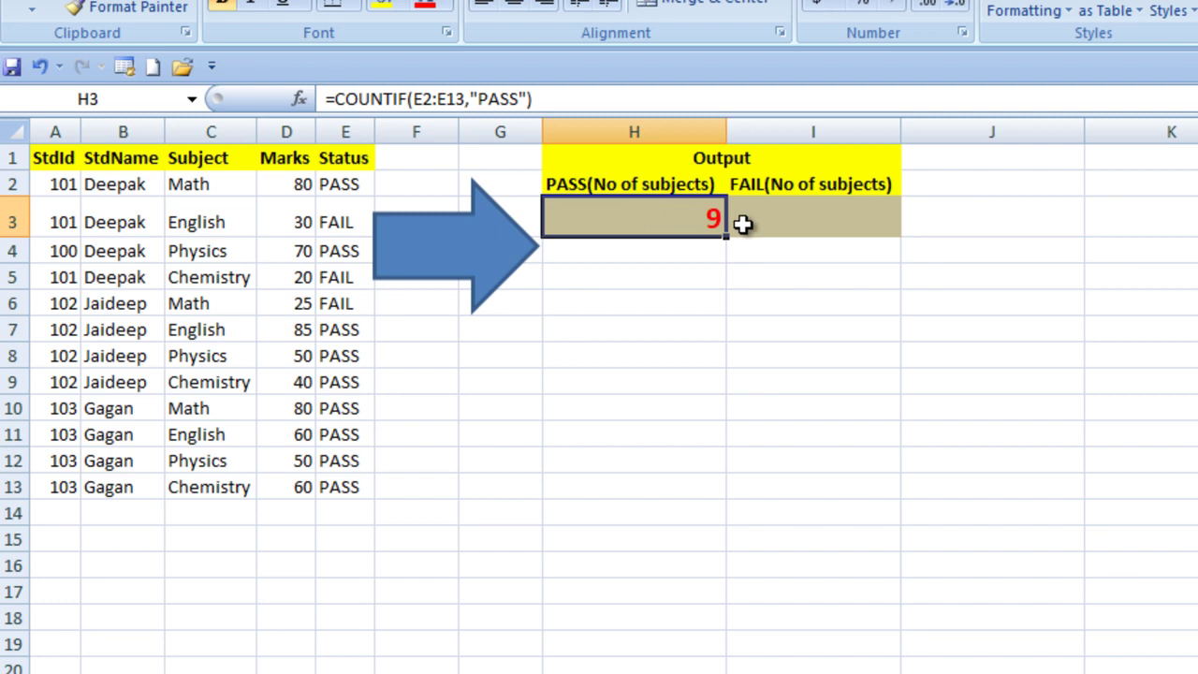
{"action": "left_click", "coordinate": [814, 225]}
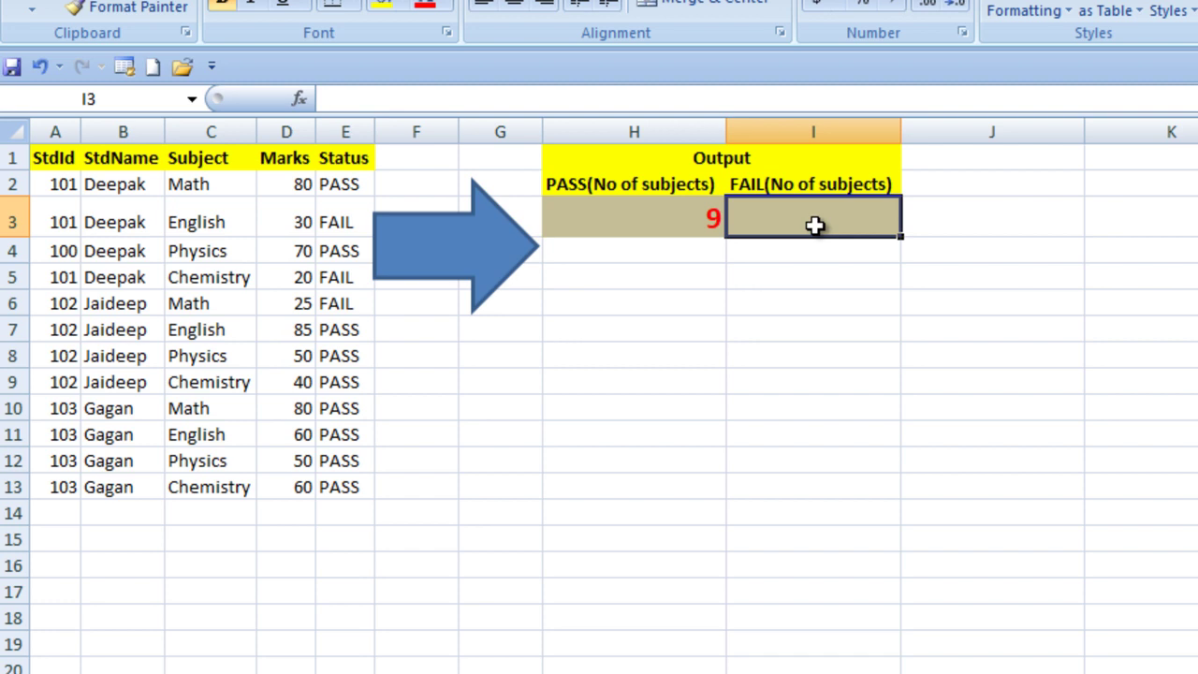
{"action": "type", "text": "=CO"}
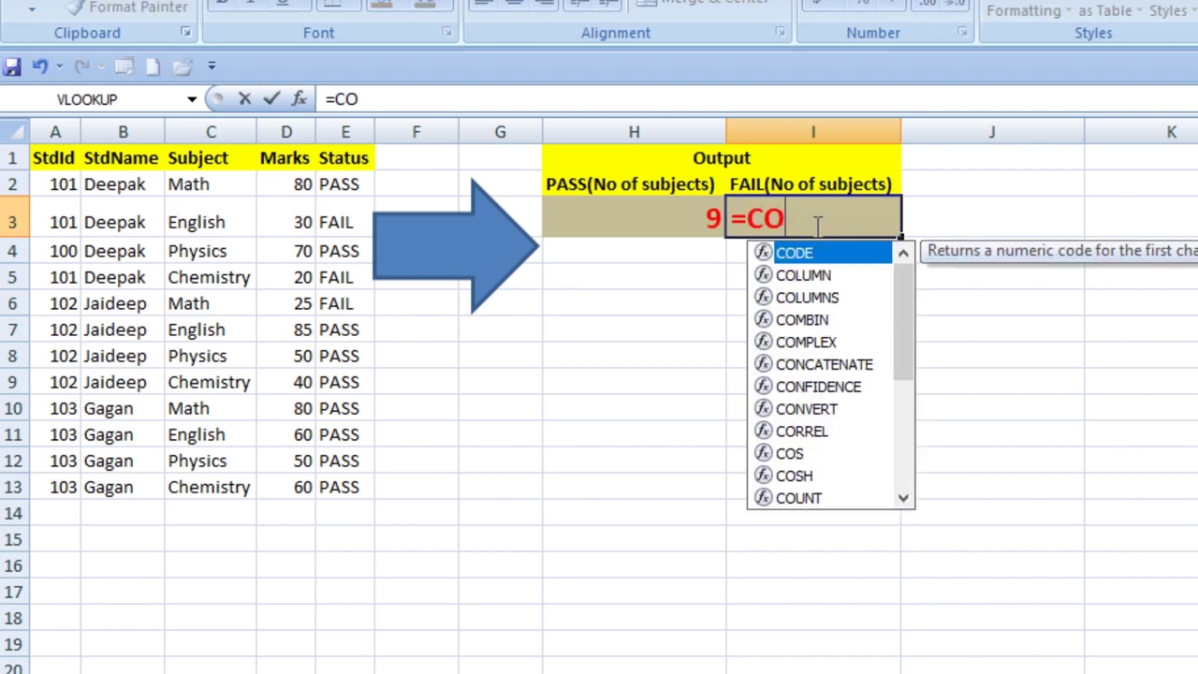
{"action": "type", "text": "UN"}
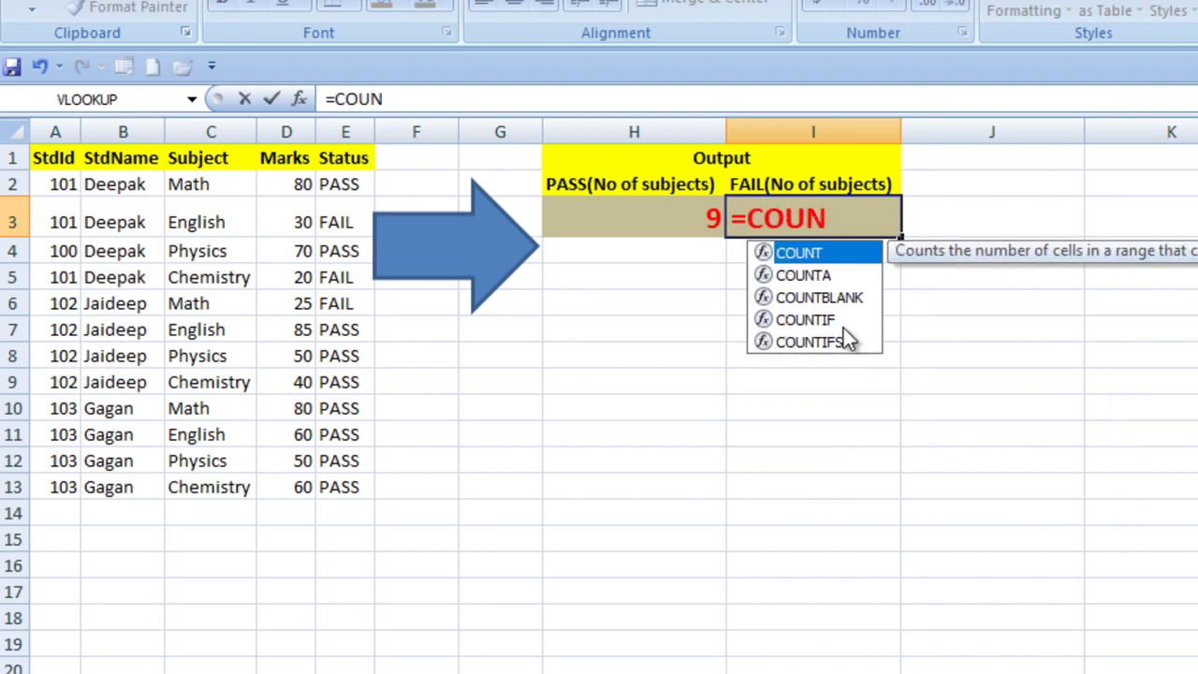
{"action": "double_click", "coordinate": [840, 321]}
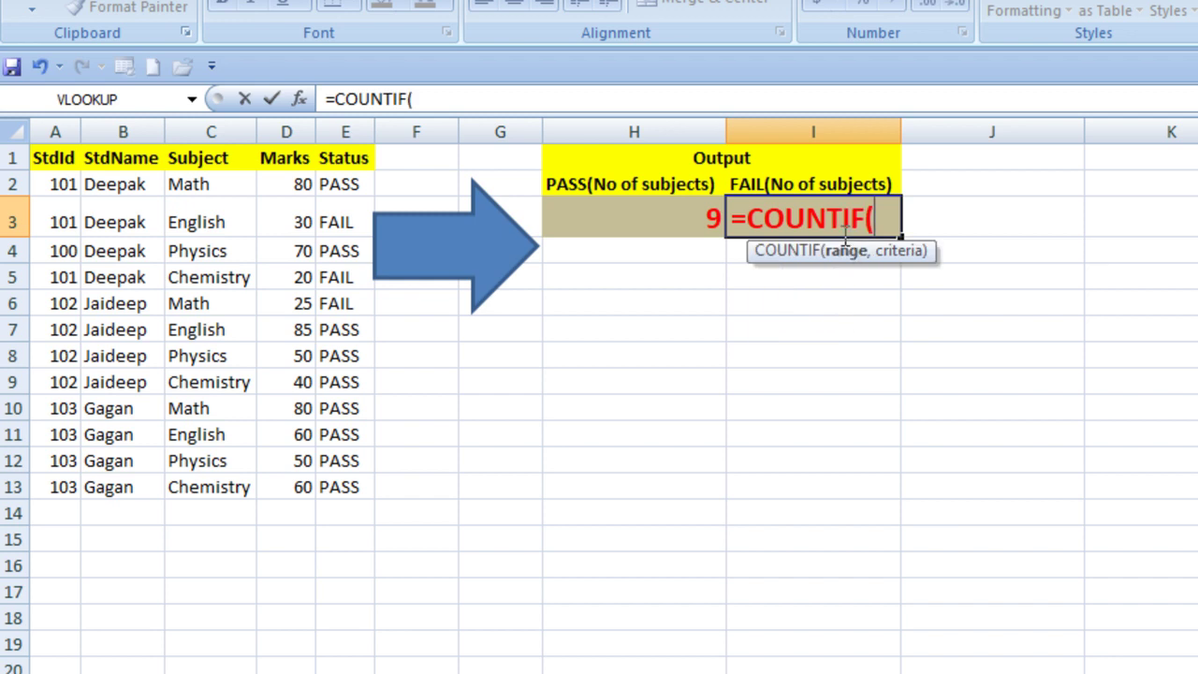
{"action": "left_click_drag", "start_coordinate": [331, 178], "coordinate": [344, 487]}
{"action": "type", "text": ","}
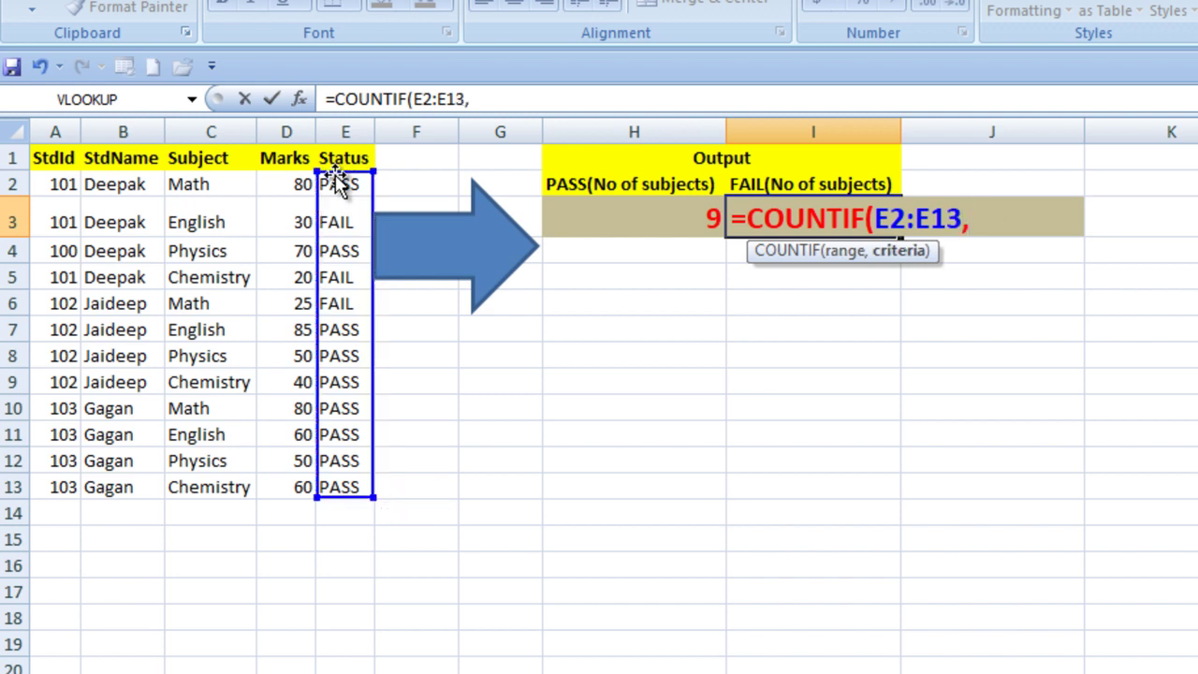
{"action": "type", "text": "\""}
{"action": "type", "text": "FAIL"}
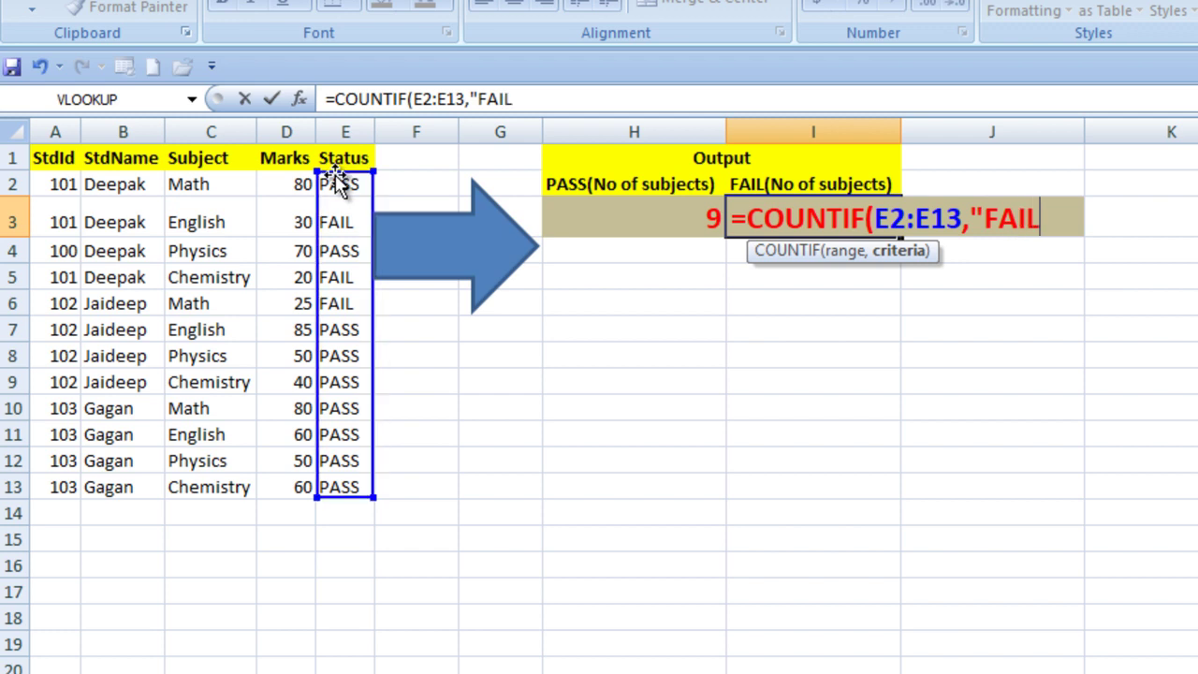
{"action": "type", "text": "\")"}
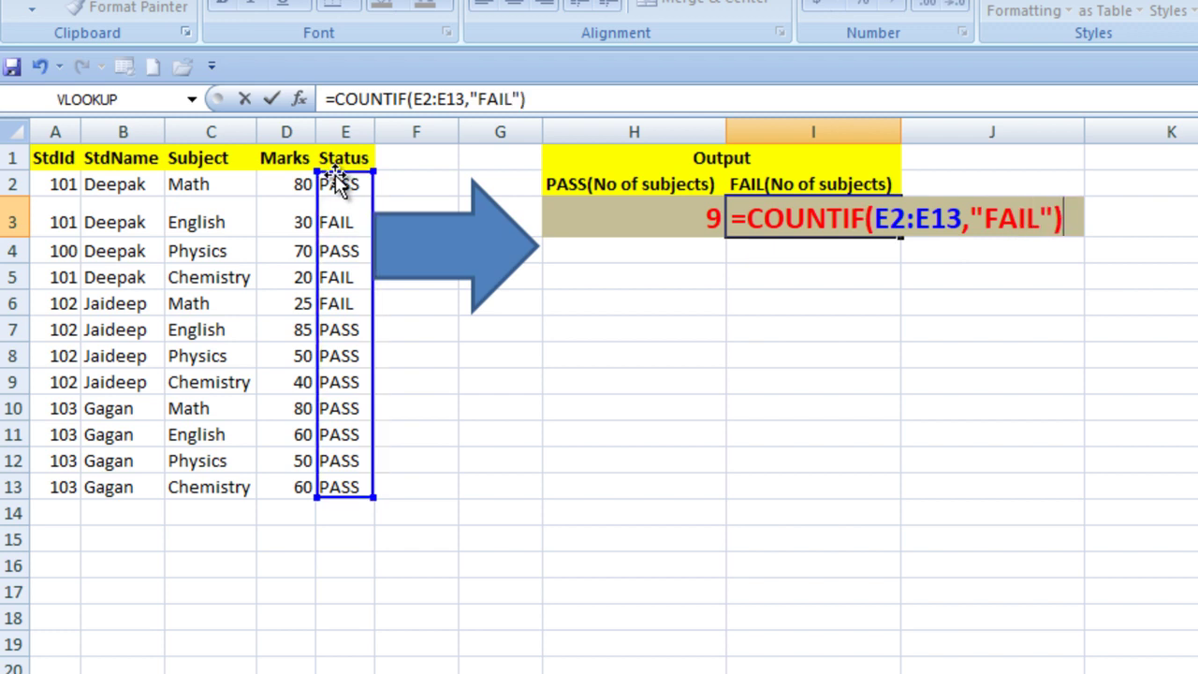
{"action": "key", "text": "Return"}
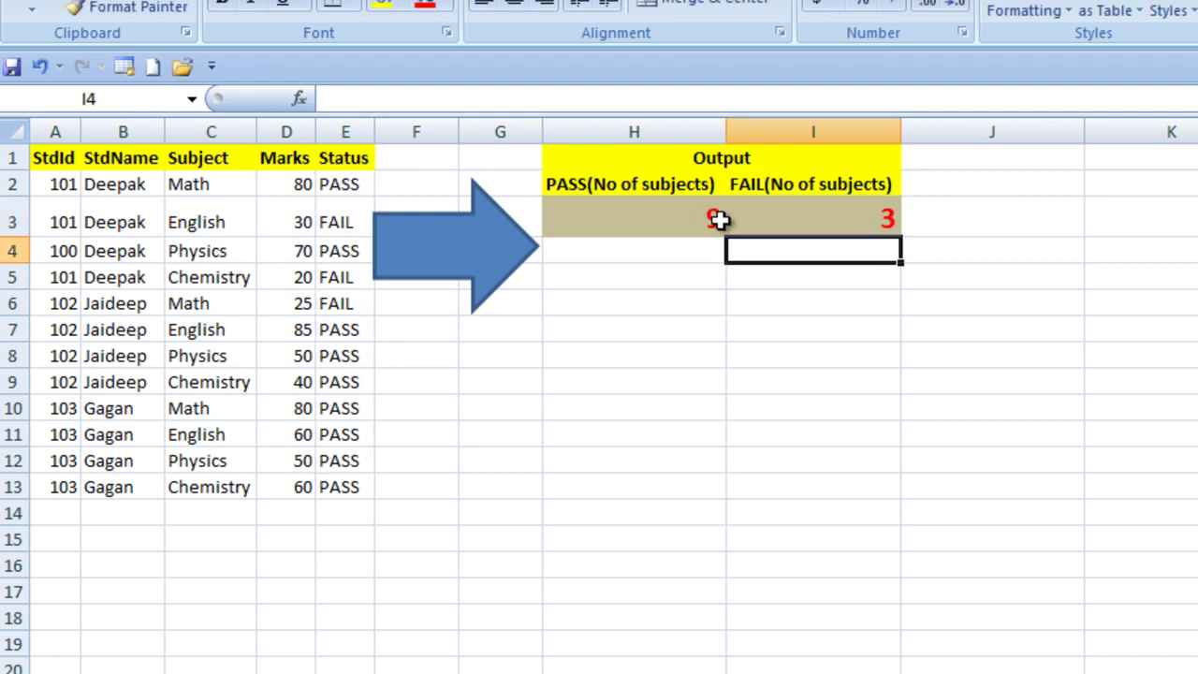
Step: Review the FAIL formula in I3, then advance to the COUNTIFS description slide
{"action": "left_click", "coordinate": [821, 219]}
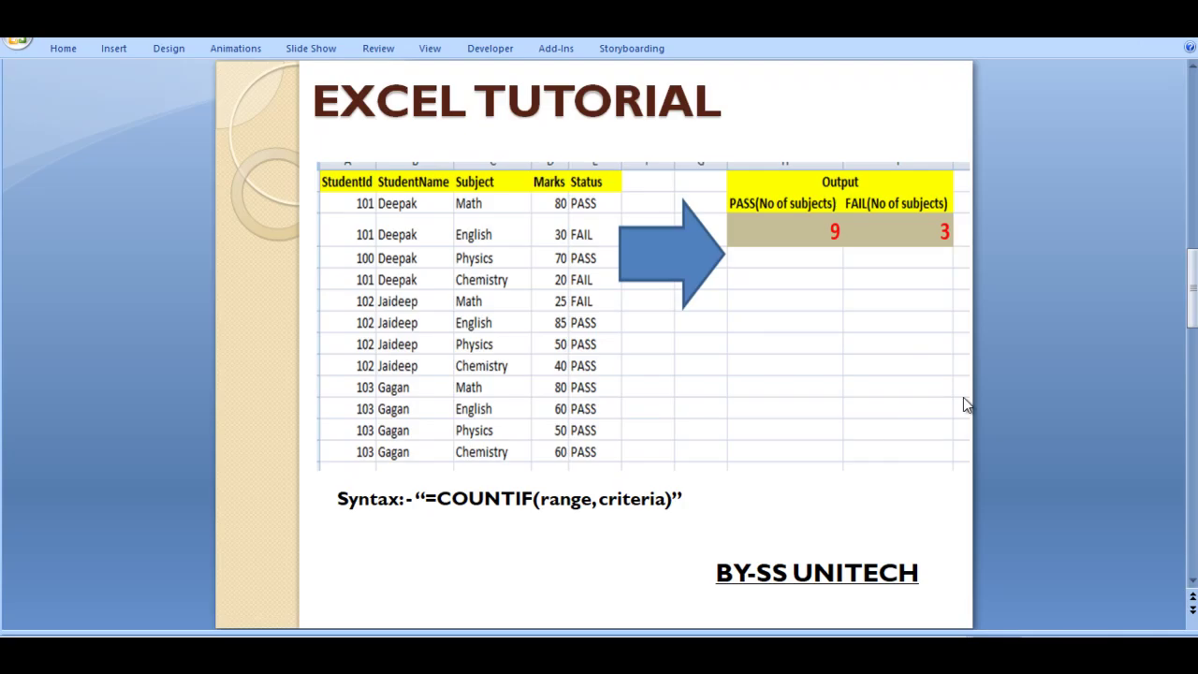
{"action": "scroll", "coordinate": [1003, 402], "scroll_direction": "down", "scroll_amount": 1}
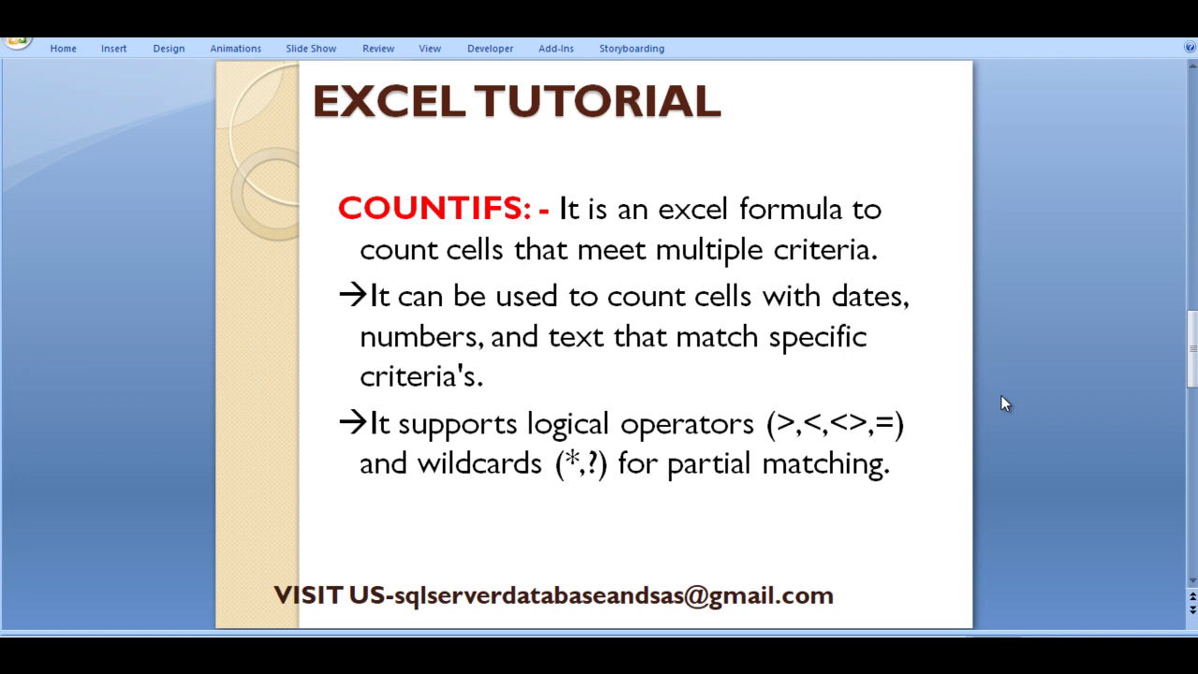
Step: Advance to the COUNTIFS example slide with per-student PASS/FAIL counts and syntax
{"action": "scroll", "coordinate": [1032, 377], "scroll_direction": "down", "scroll_amount": 1}
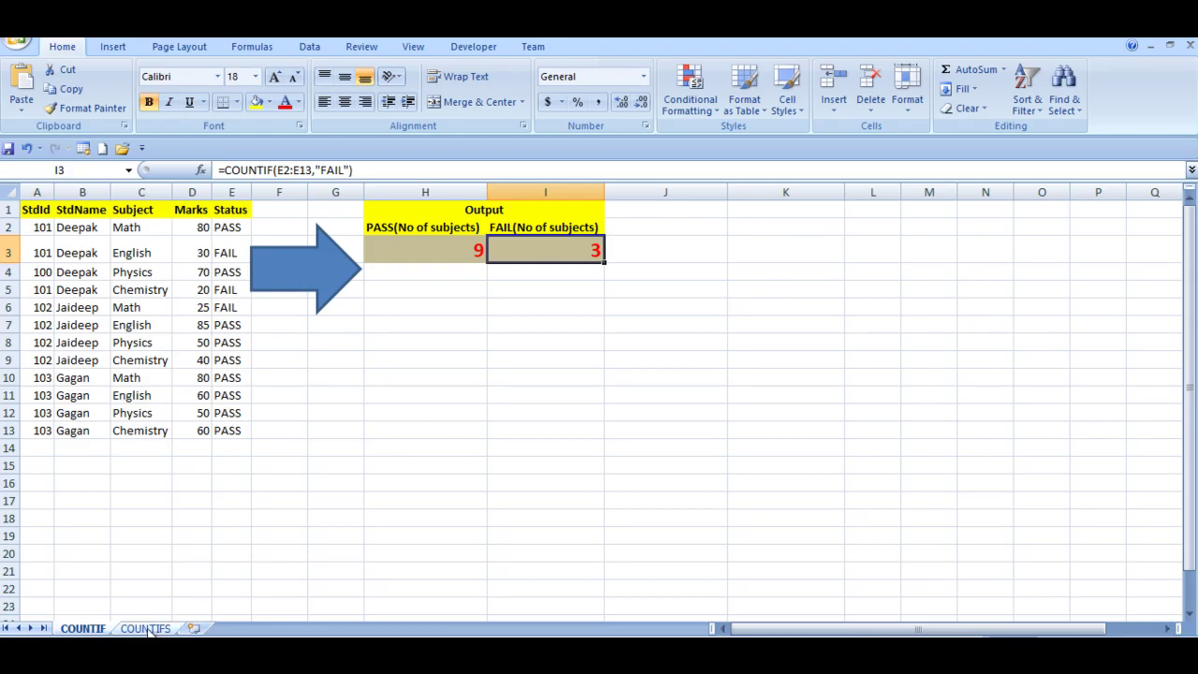
Step: On the COUNTIFS sheet, start a COUNTIFS in J3 with range E2:E13 and criterion "PASS"
{"action": "left_click", "coordinate": [150, 628]}
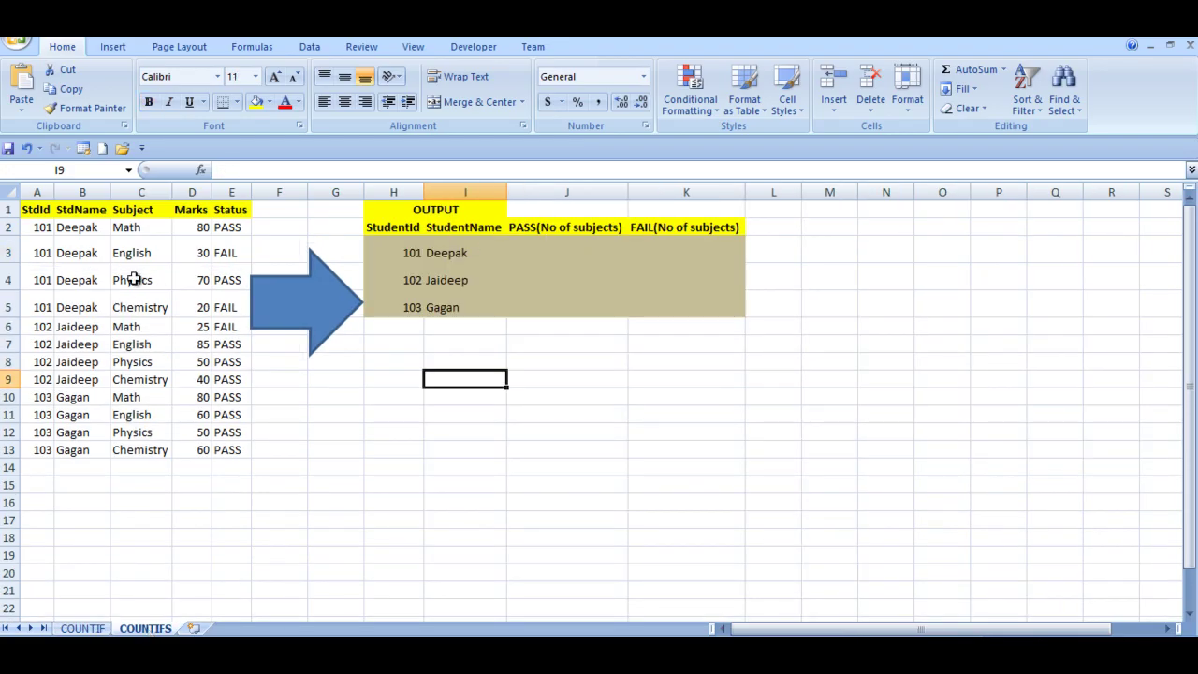
{"action": "left_click", "coordinate": [543, 250]}
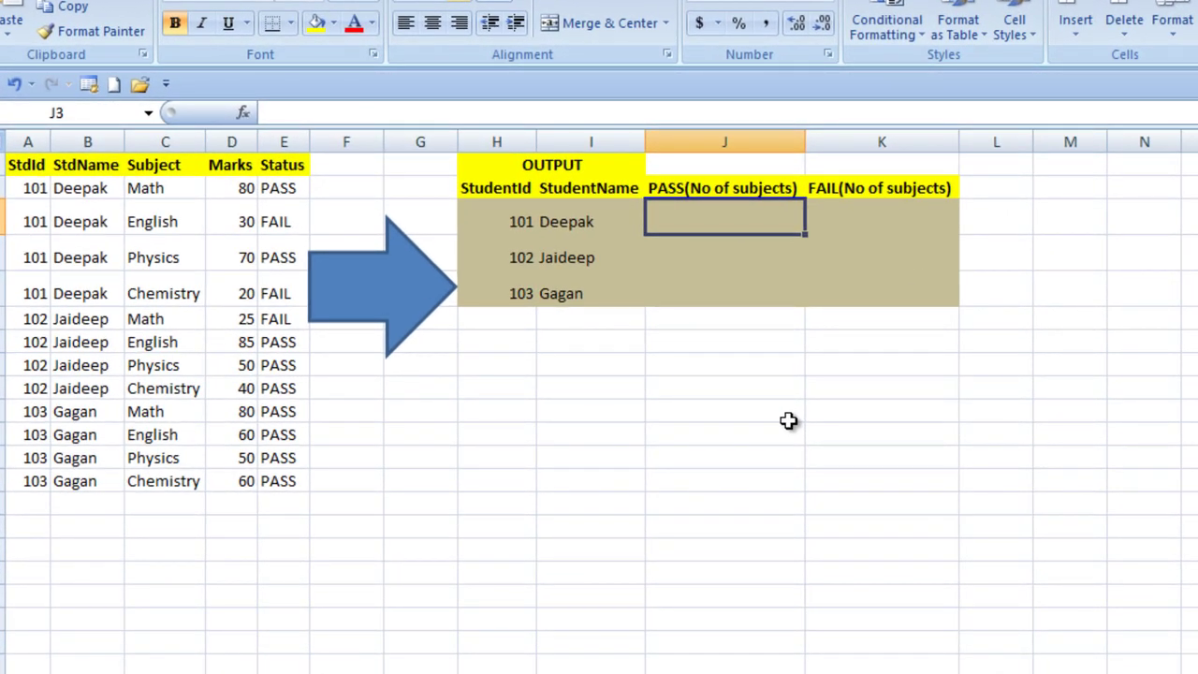
{"action": "type", "text": "=CO"}
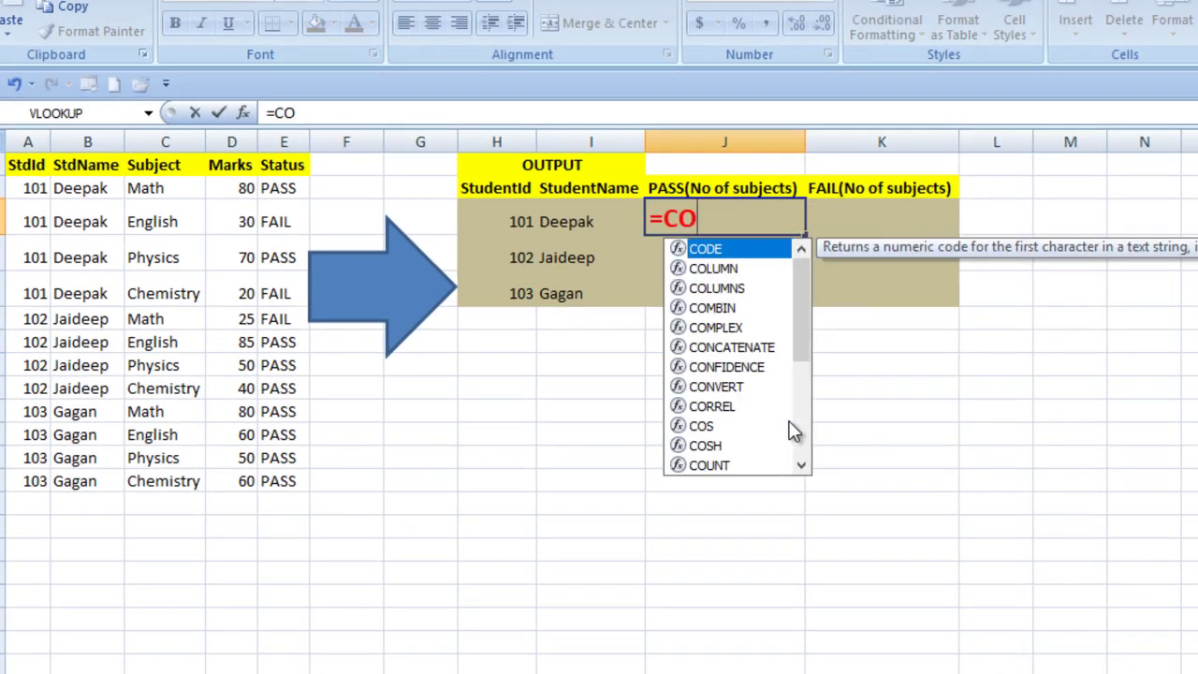
{"action": "type", "text": "UNT"}
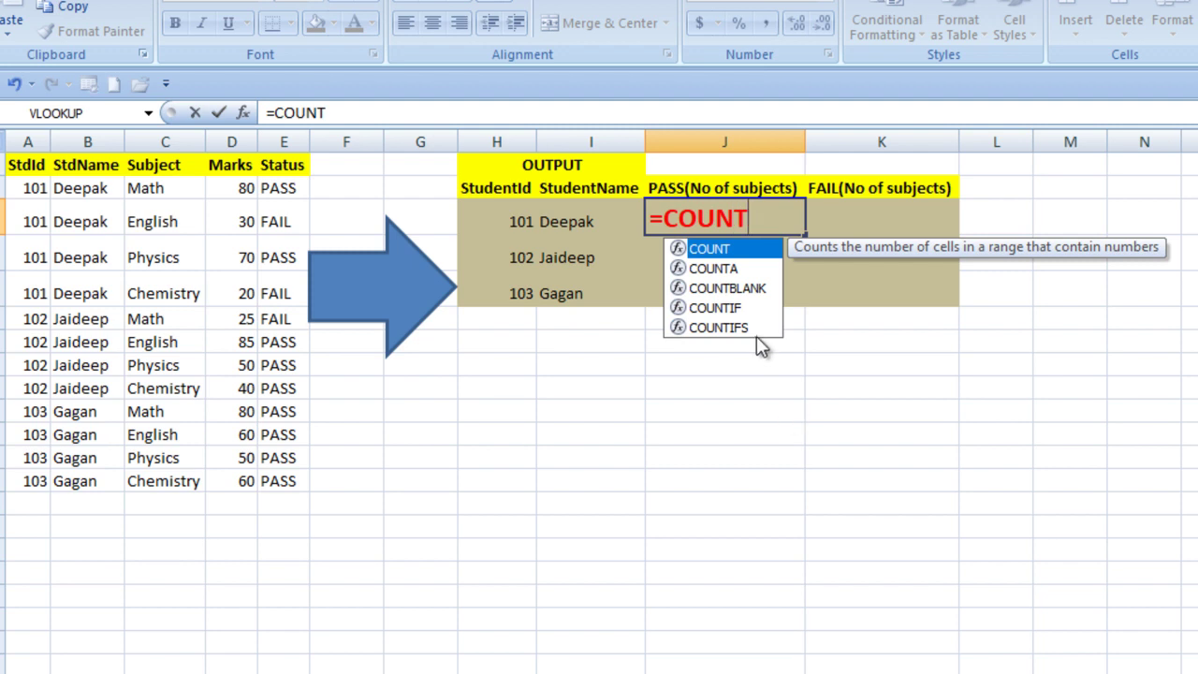
{"action": "left_click", "coordinate": [743, 328]}
{"action": "double_click", "coordinate": [743, 328]}
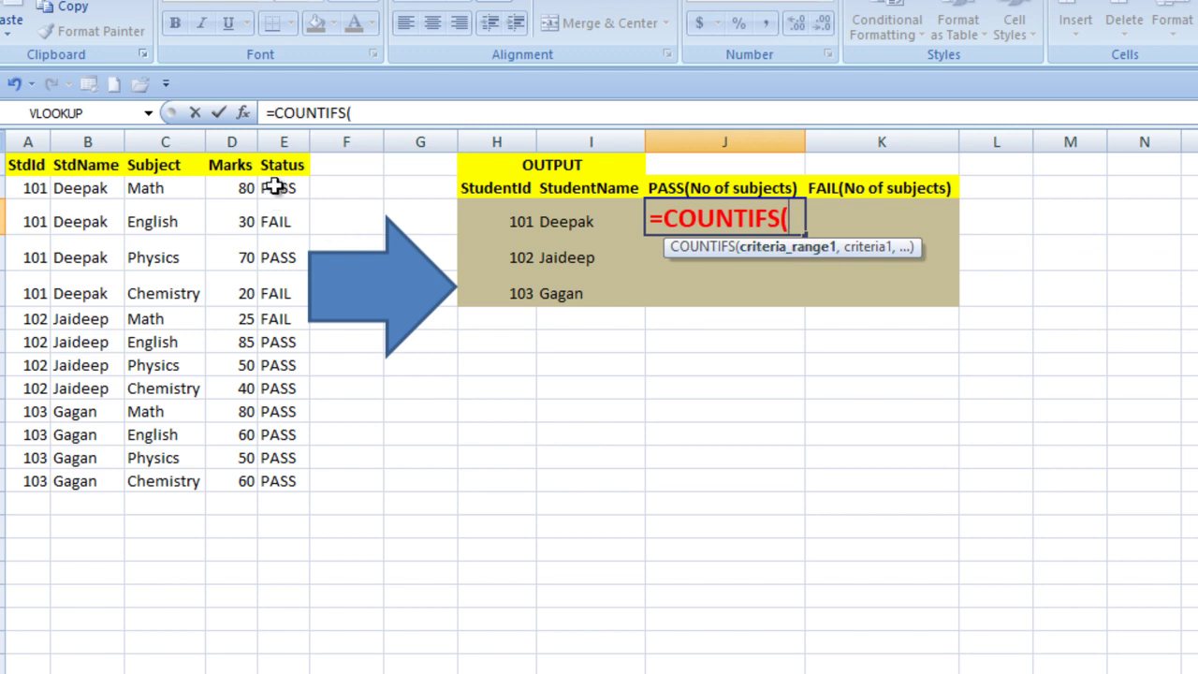
{"action": "left_click_drag", "start_coordinate": [273, 189], "coordinate": [281, 318]}
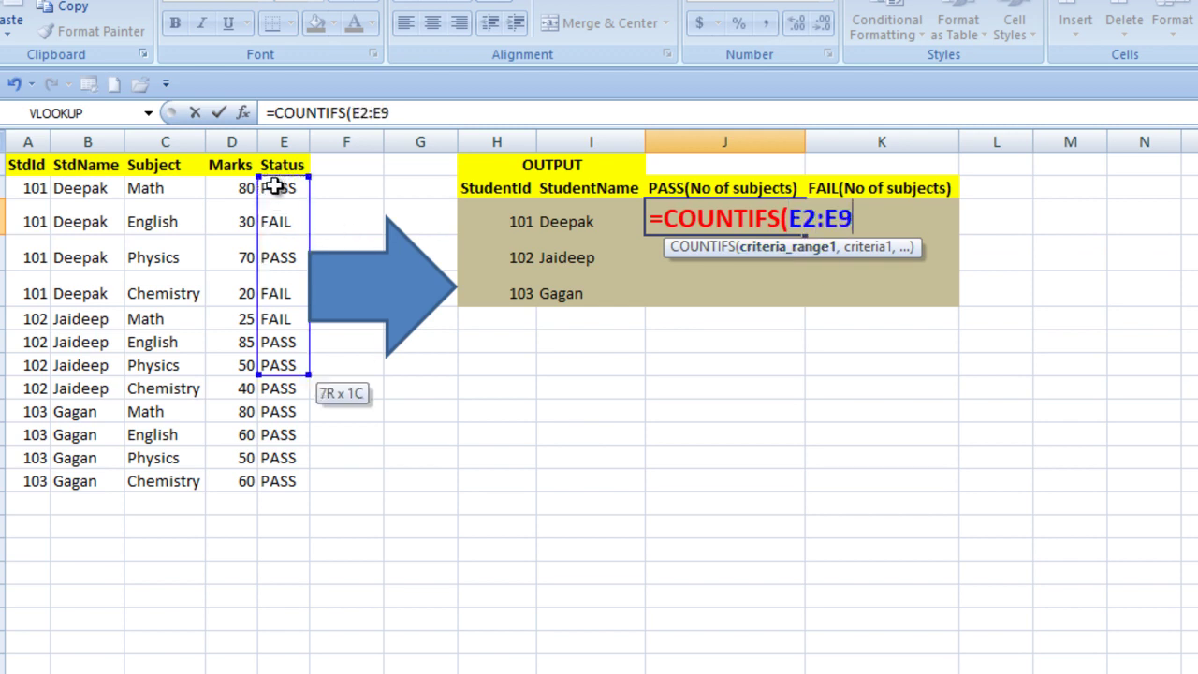
{"action": "left_click_drag", "start_coordinate": [274, 188], "coordinate": [281, 481]}
{"action": "type", "text": ","}
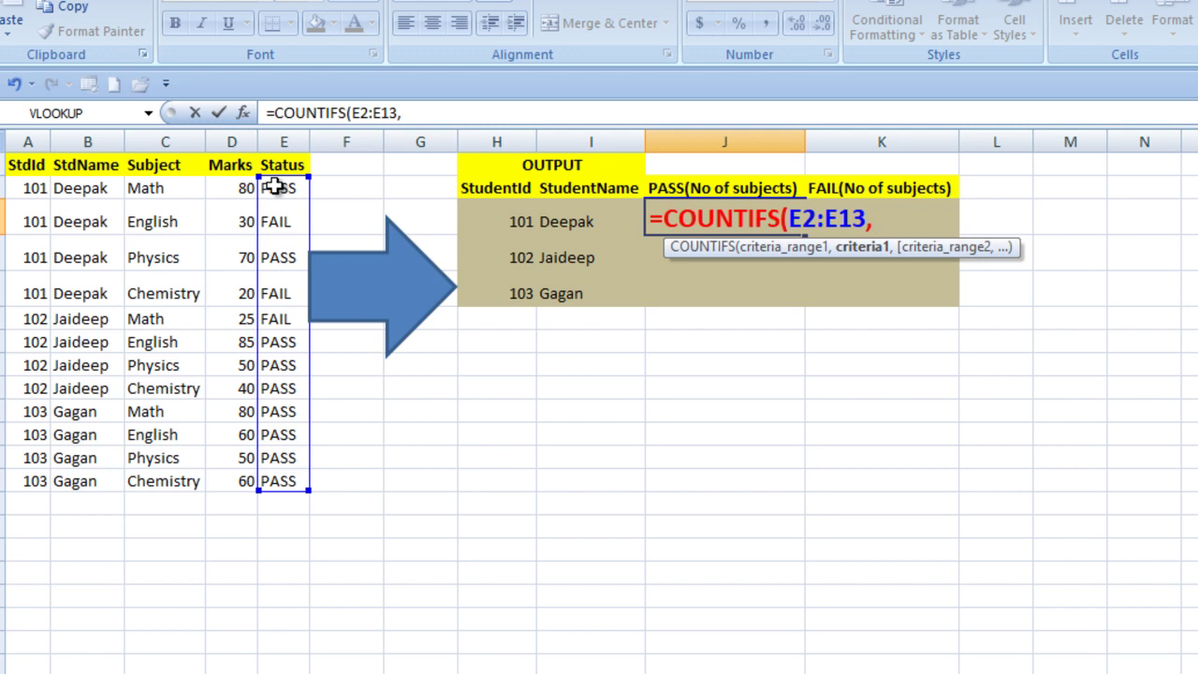
{"action": "type", "text": "\"PASS\""}
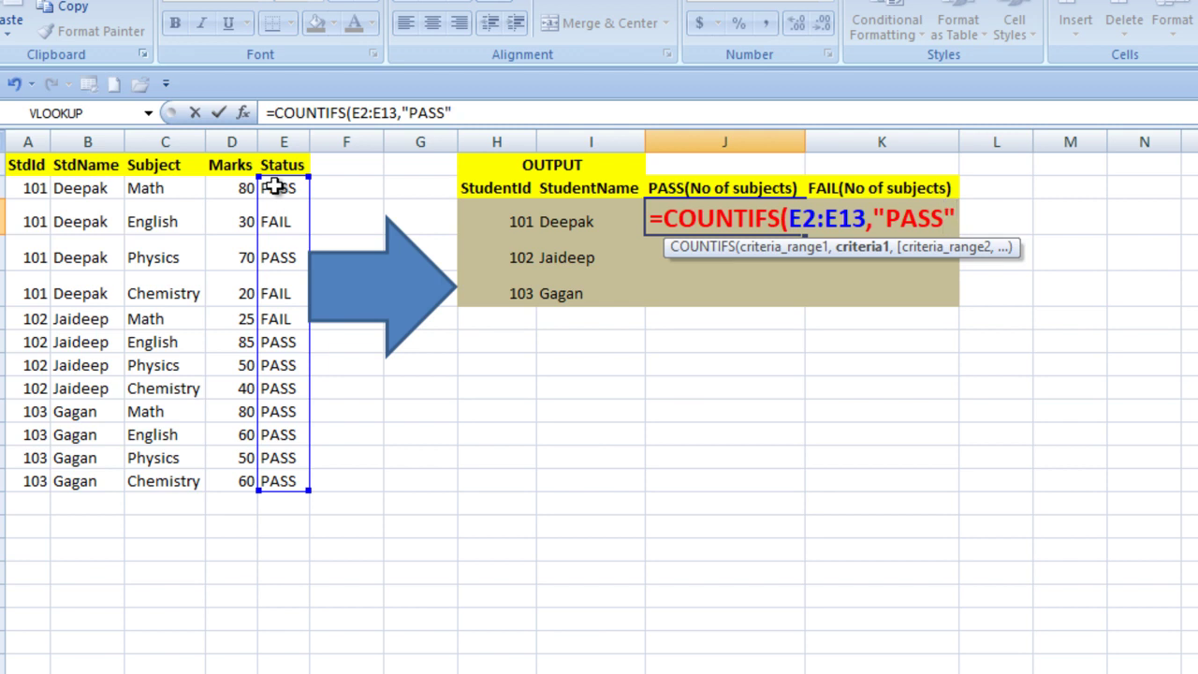
{"action": "type", "text": ","}
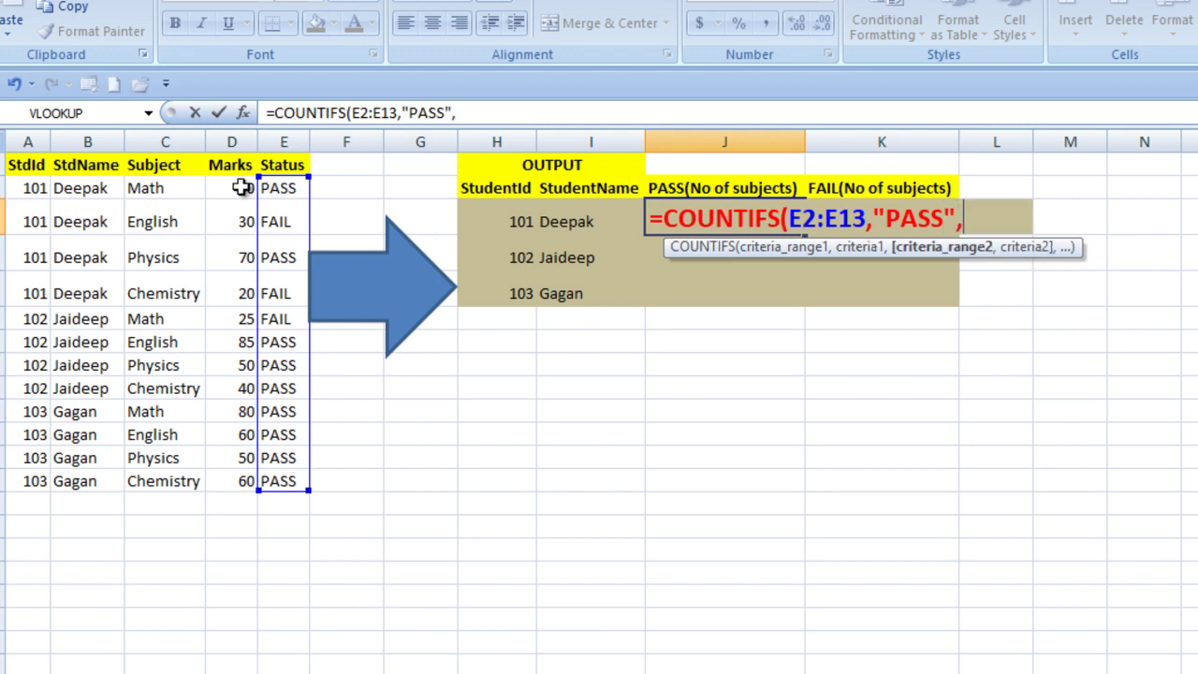
Step: Add student-ID range A2:A13 with criterion H3 and commit the J3 formula
{"action": "left_click", "coordinate": [25, 188]}
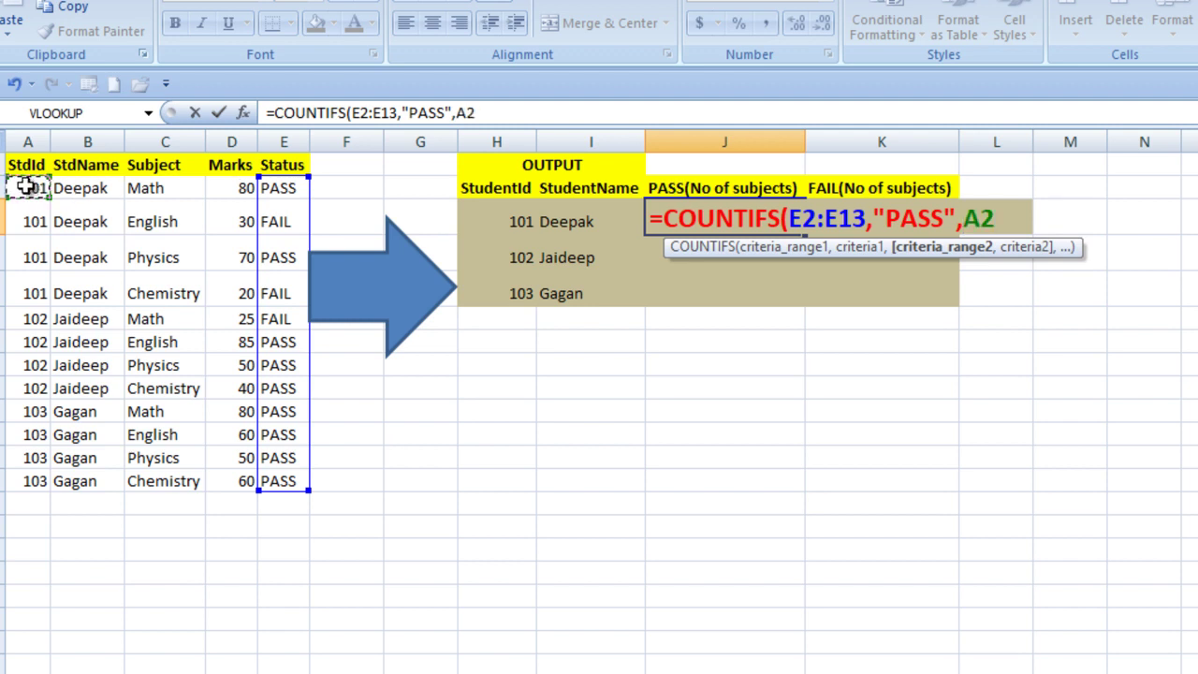
{"action": "key", "text": "shift+Down"}
{"action": "key", "text": "shift+Down"}
{"action": "key", "text": "shift+Down"}
{"action": "key", "text": "shift+Down"}
{"action": "key", "text": "shift+Down"}
{"action": "key", "text": "shift+Down"}
{"action": "key", "text": "shift+Down"}
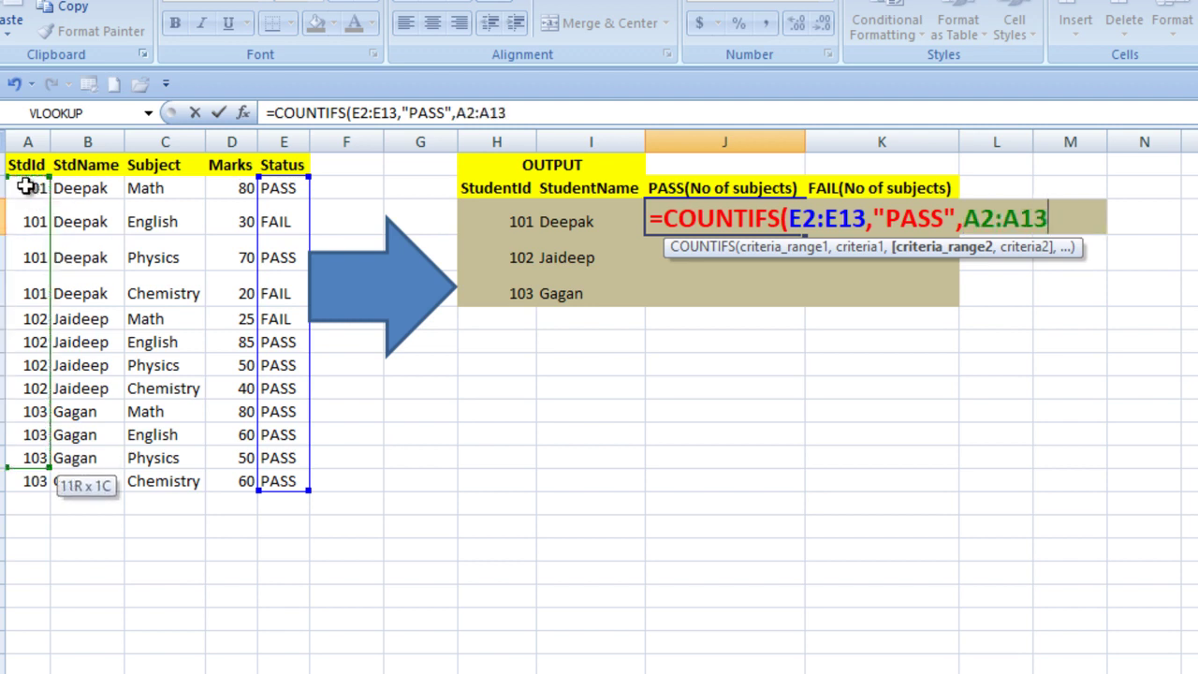
{"action": "key", "text": "shift+Down"}
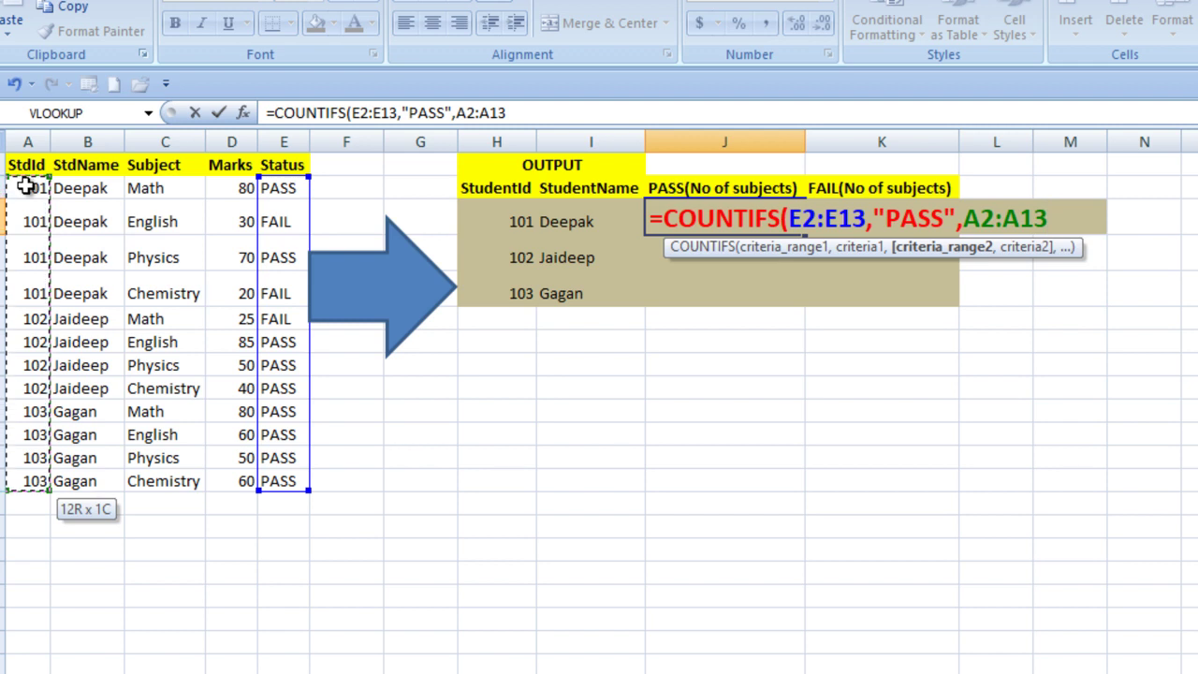
{"action": "type", "text": ","}
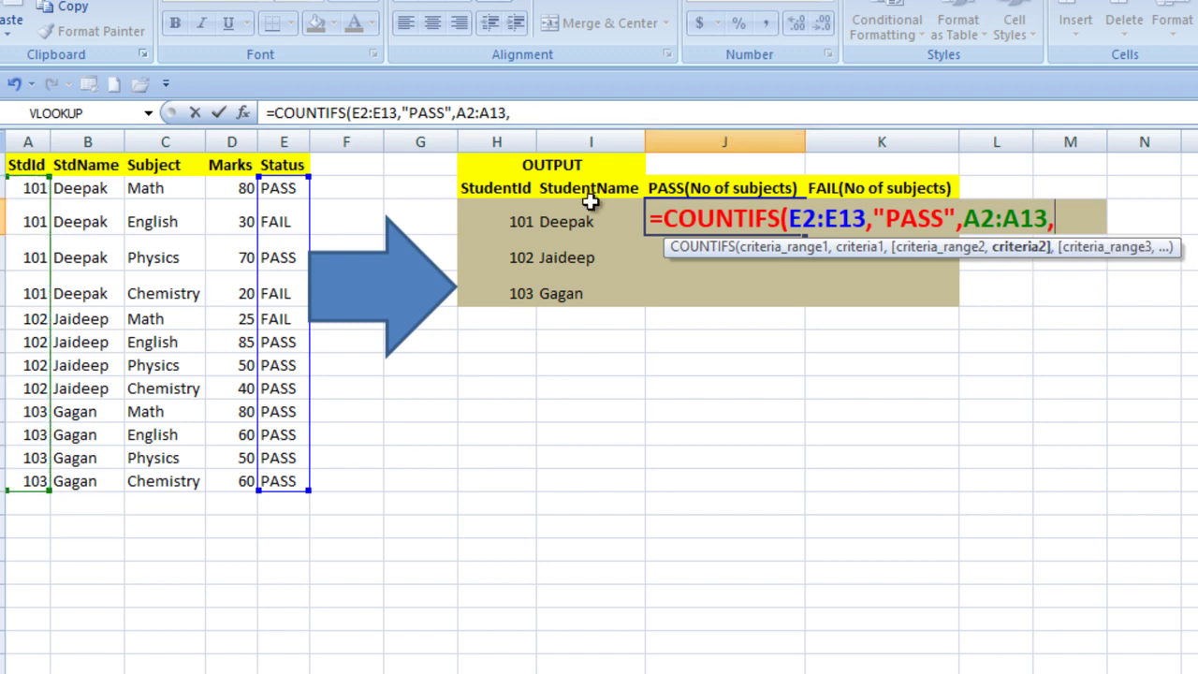
{"action": "left_click", "coordinate": [502, 213]}
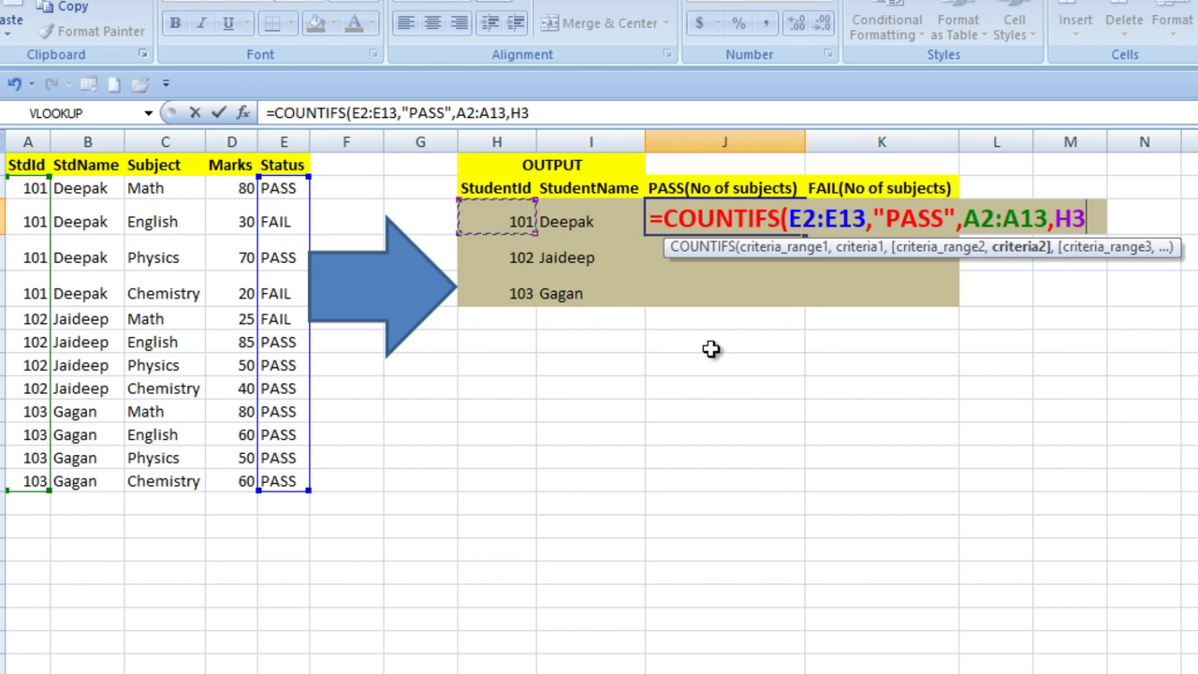
{"action": "type", "text": ")"}
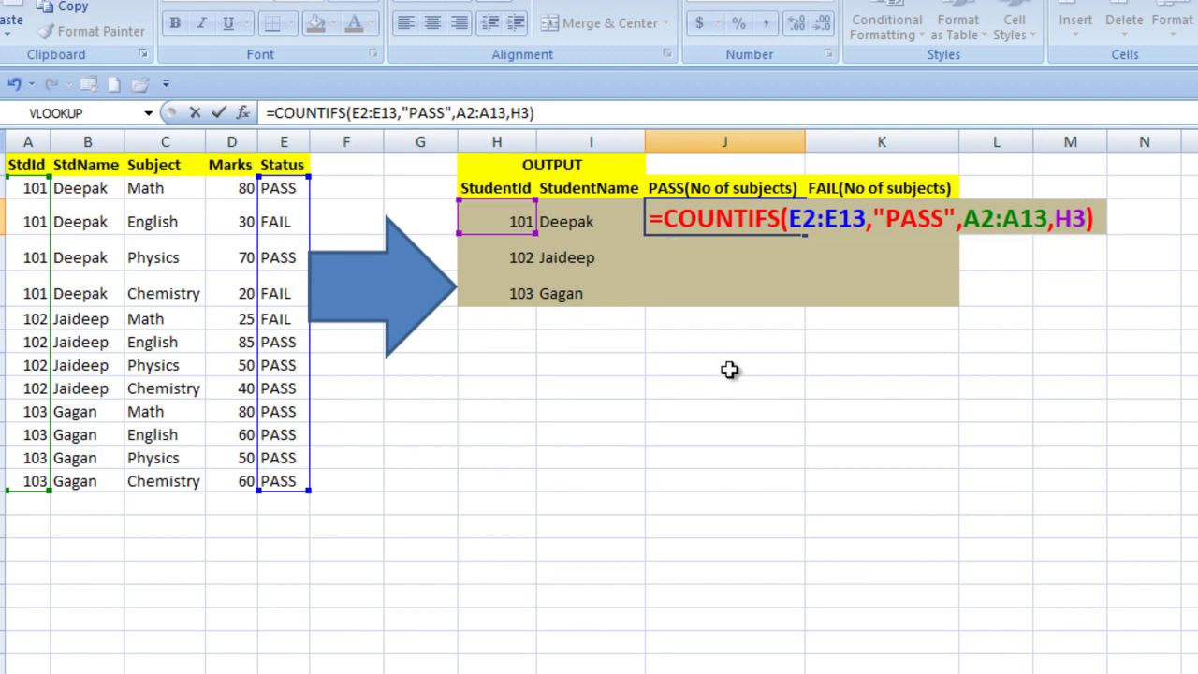
{"action": "key", "text": "Return"}
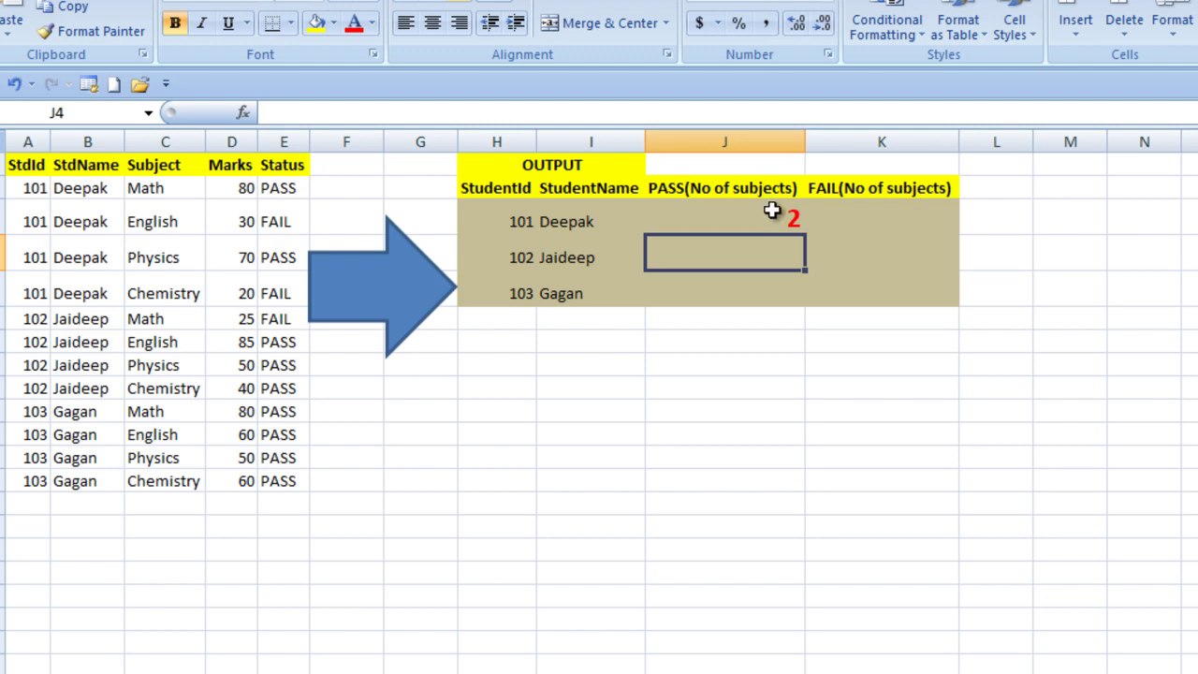
Step: Fill the PASS formula from J3 down to J5, giving 3 and 4 for students 102 and 103
{"action": "left_click", "coordinate": [772, 217]}
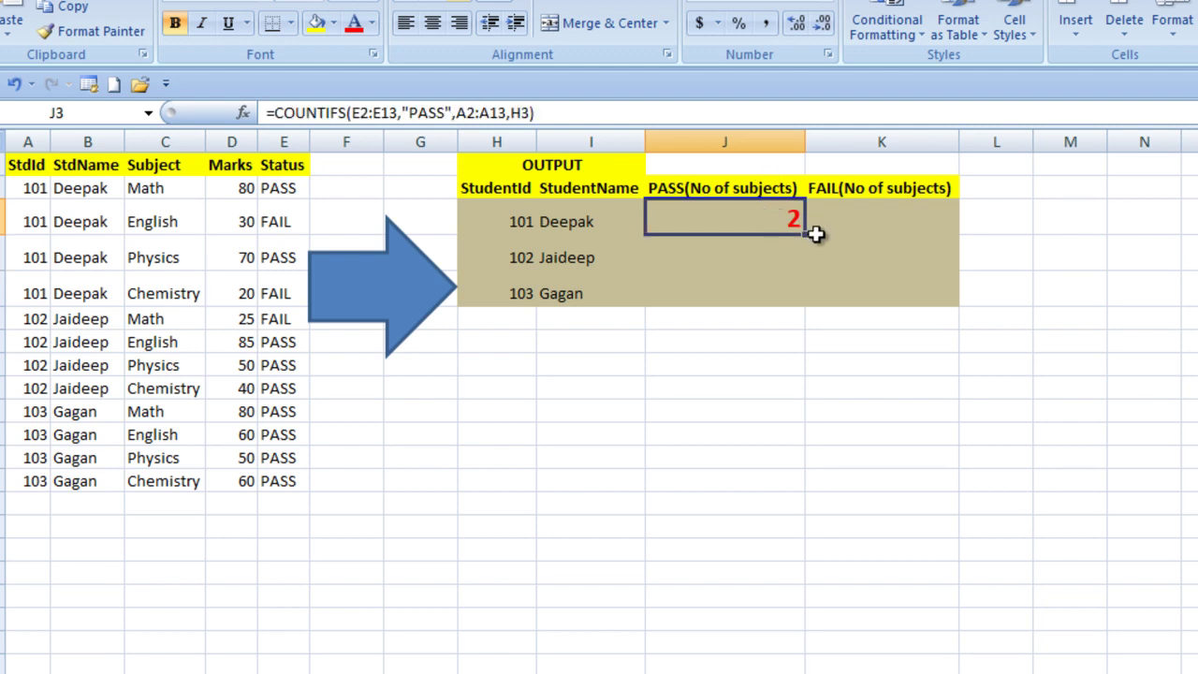
{"action": "left_click_drag", "start_coordinate": [808, 237], "coordinate": [805, 305]}
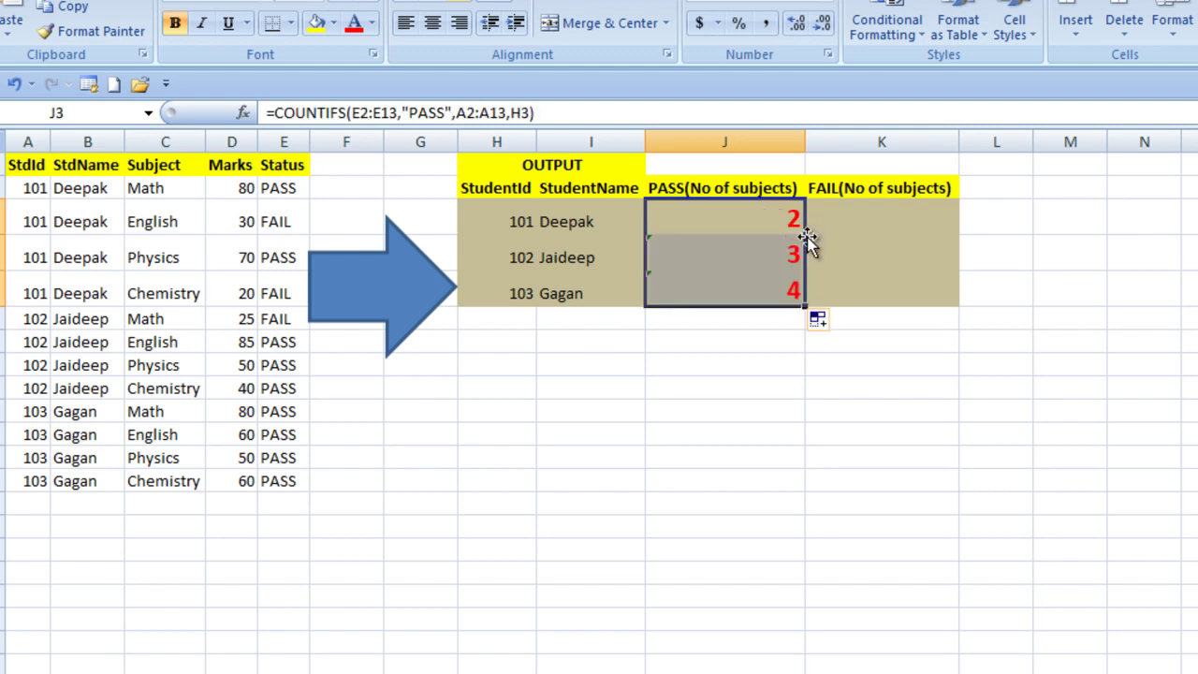
{"action": "left_click", "coordinate": [753, 263]}
{"action": "left_click", "coordinate": [744, 287]}
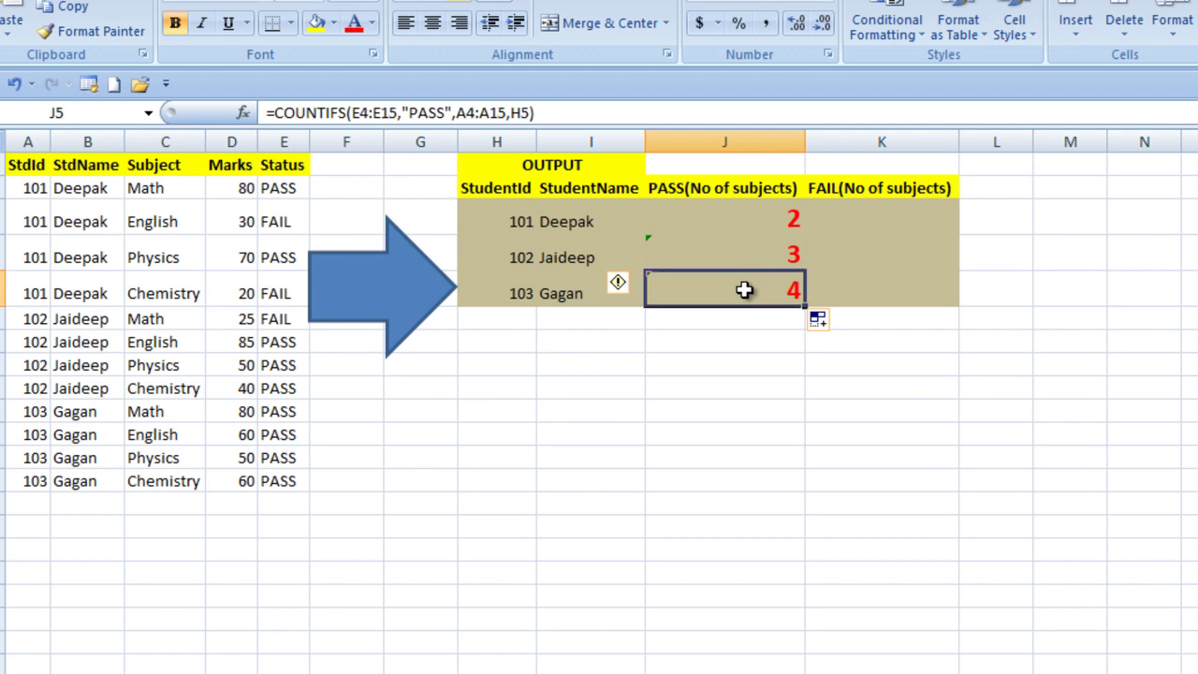
{"action": "left_click", "coordinate": [879, 220]}
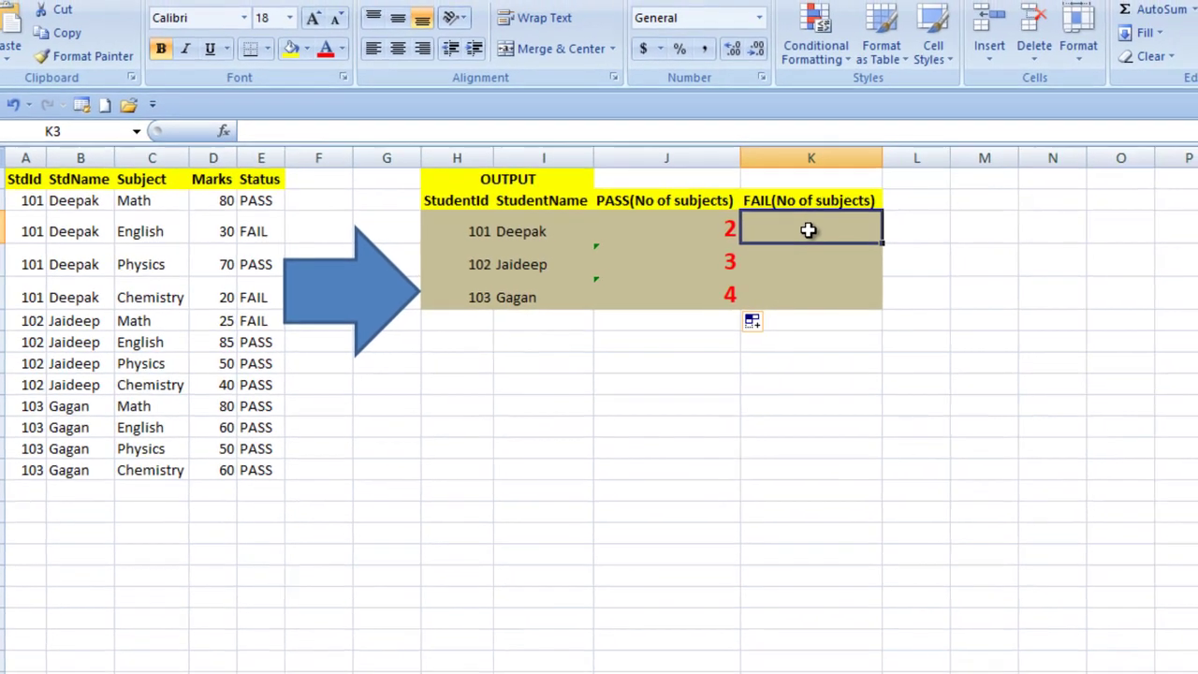
Step: Enter =COUNTIFS(E2:E13,"FAIL",A2:A13,H3) in K3, returning 2 failed subjects for student 101
{"action": "type", "text": "="}
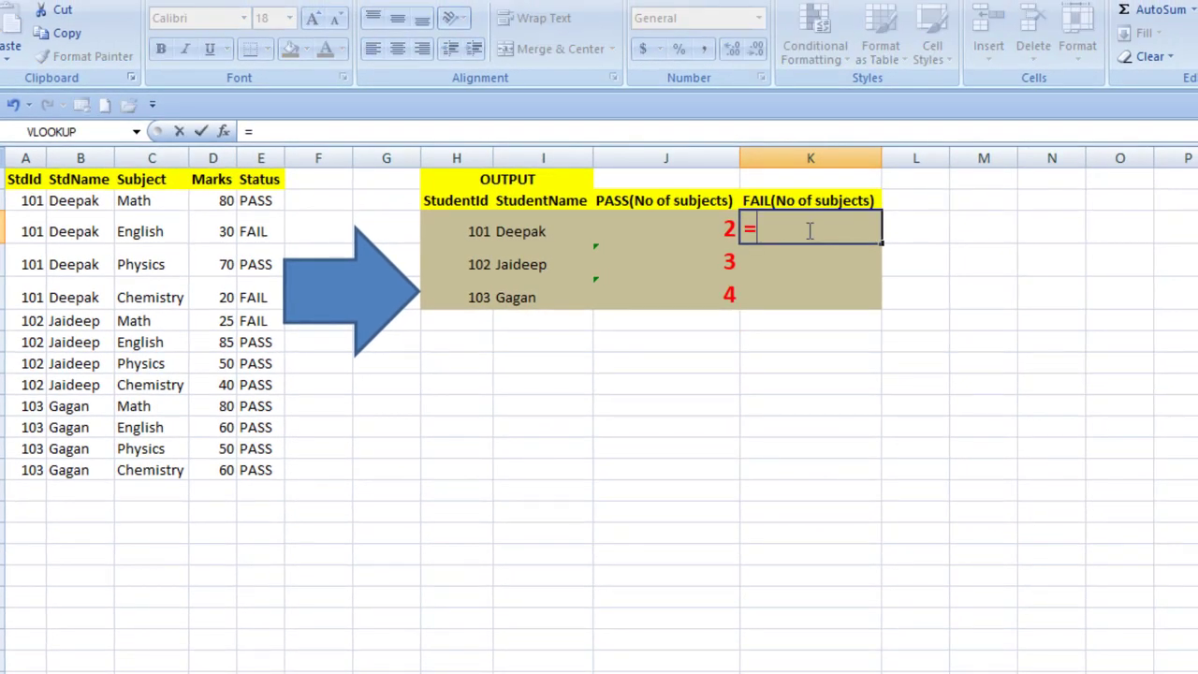
{"action": "type", "text": "COUN"}
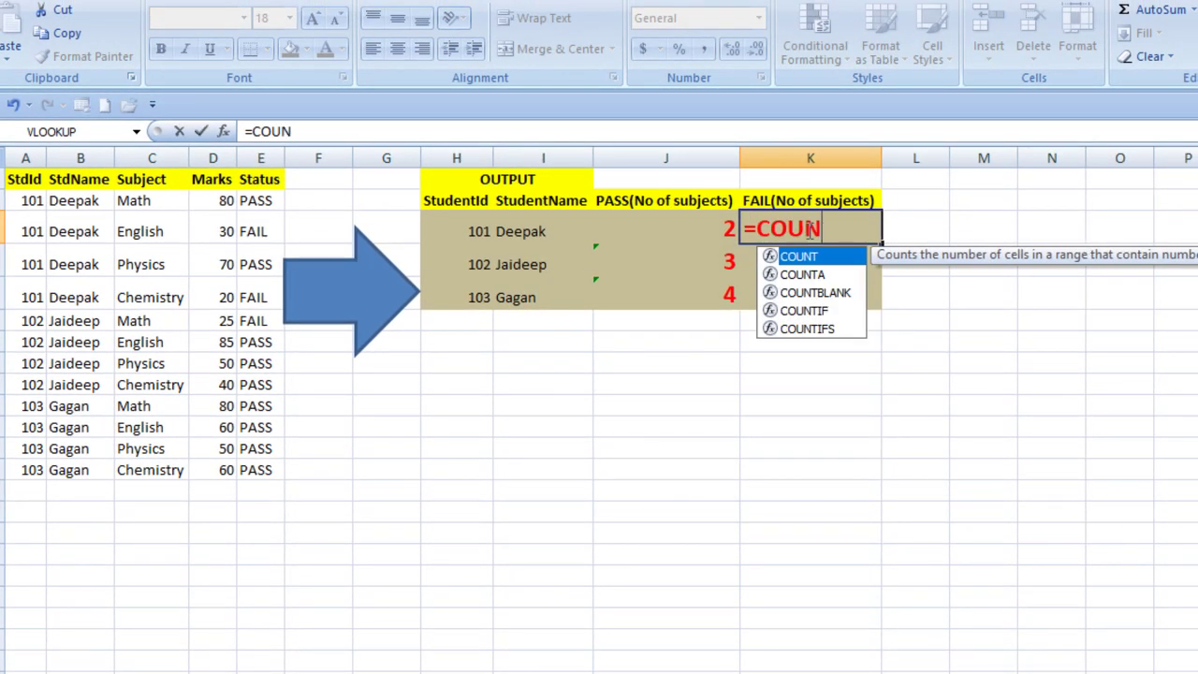
{"action": "double_click", "coordinate": [813, 331]}
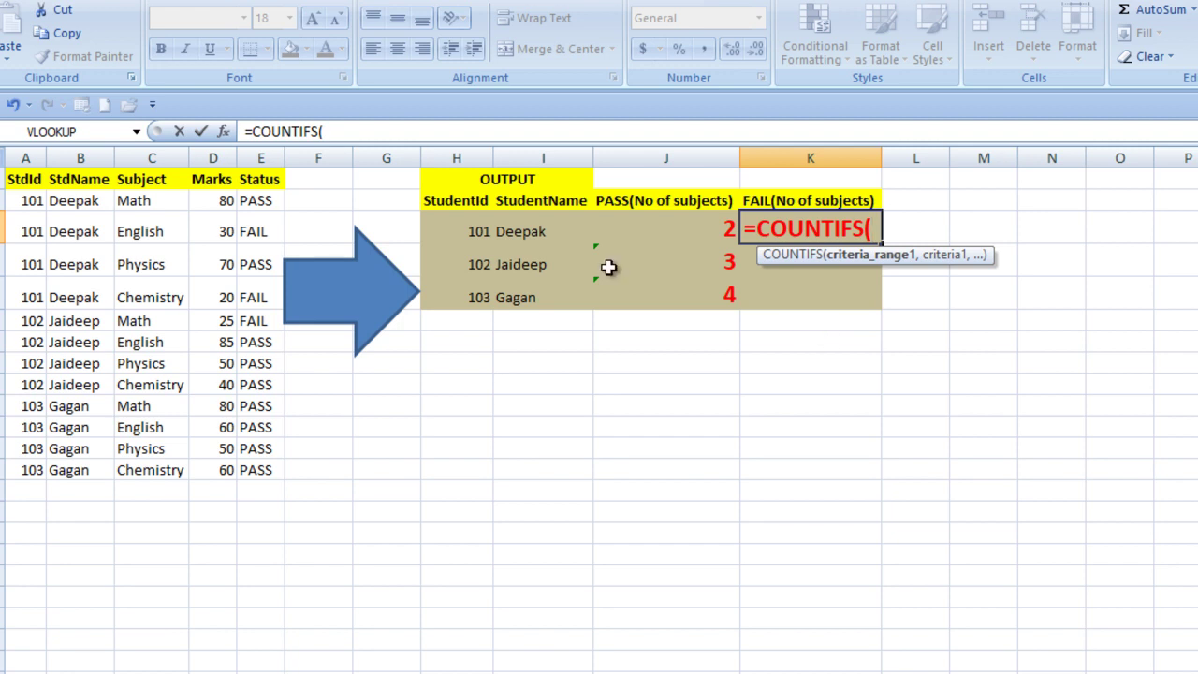
{"action": "left_click", "coordinate": [260, 199]}
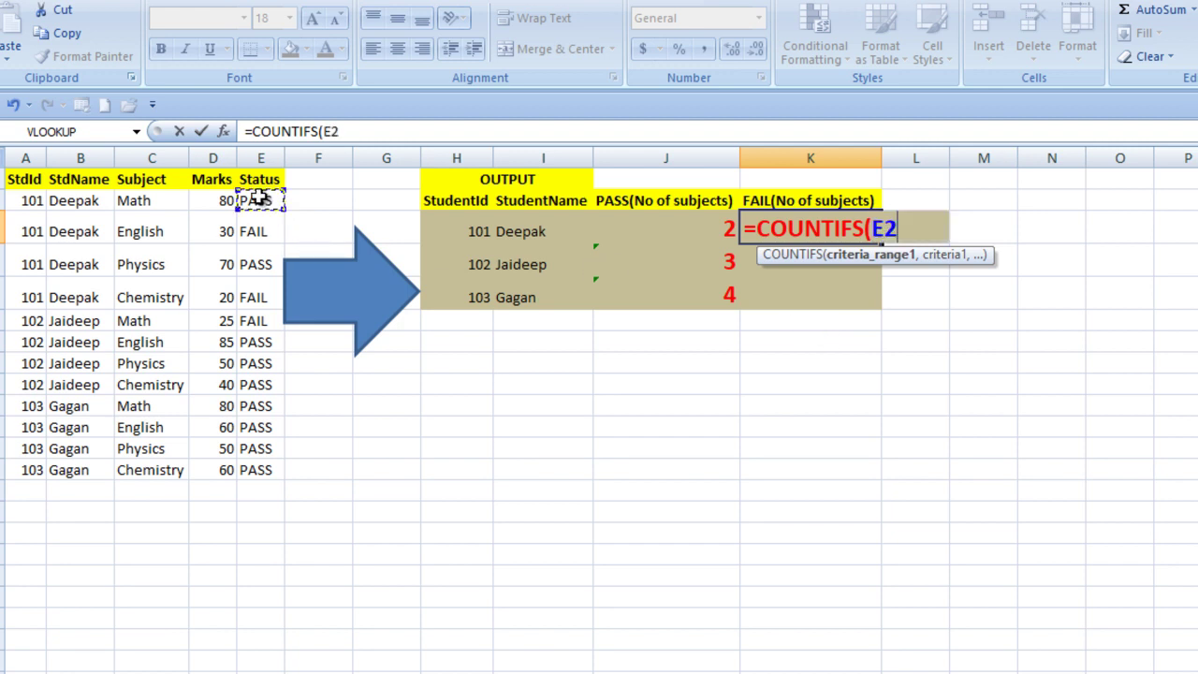
{"action": "left_click_drag", "start_coordinate": [260, 199], "coordinate": [263, 473]}
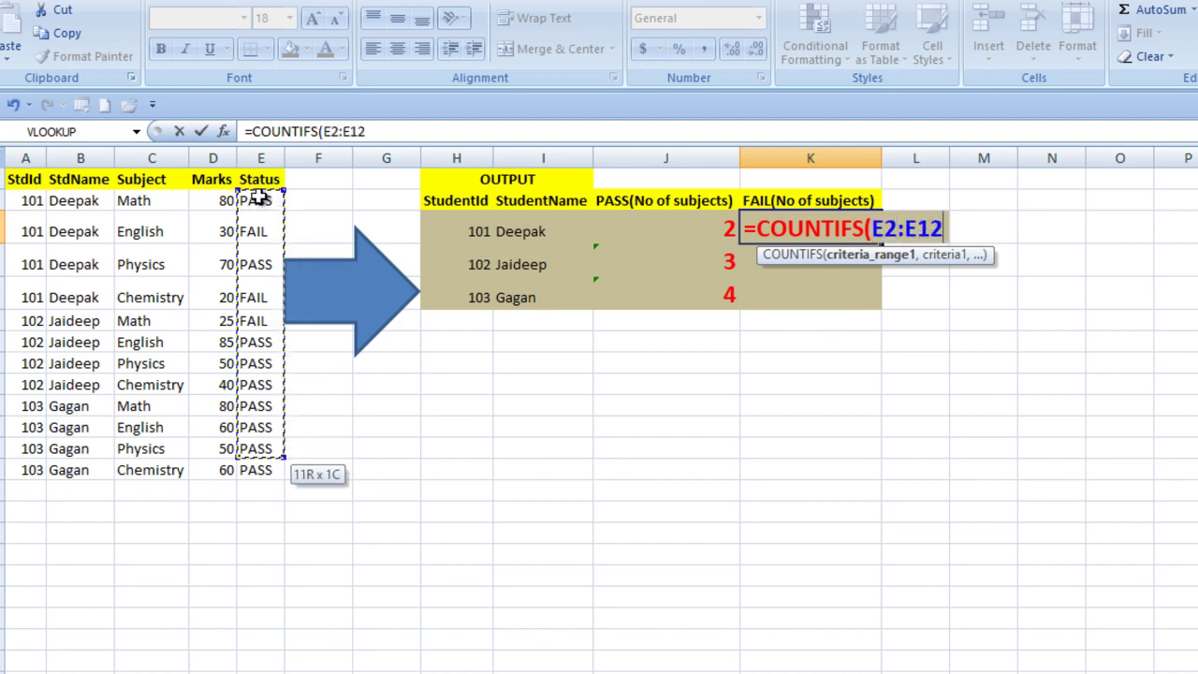
{"action": "type", "text": ",\"FAIL\","}
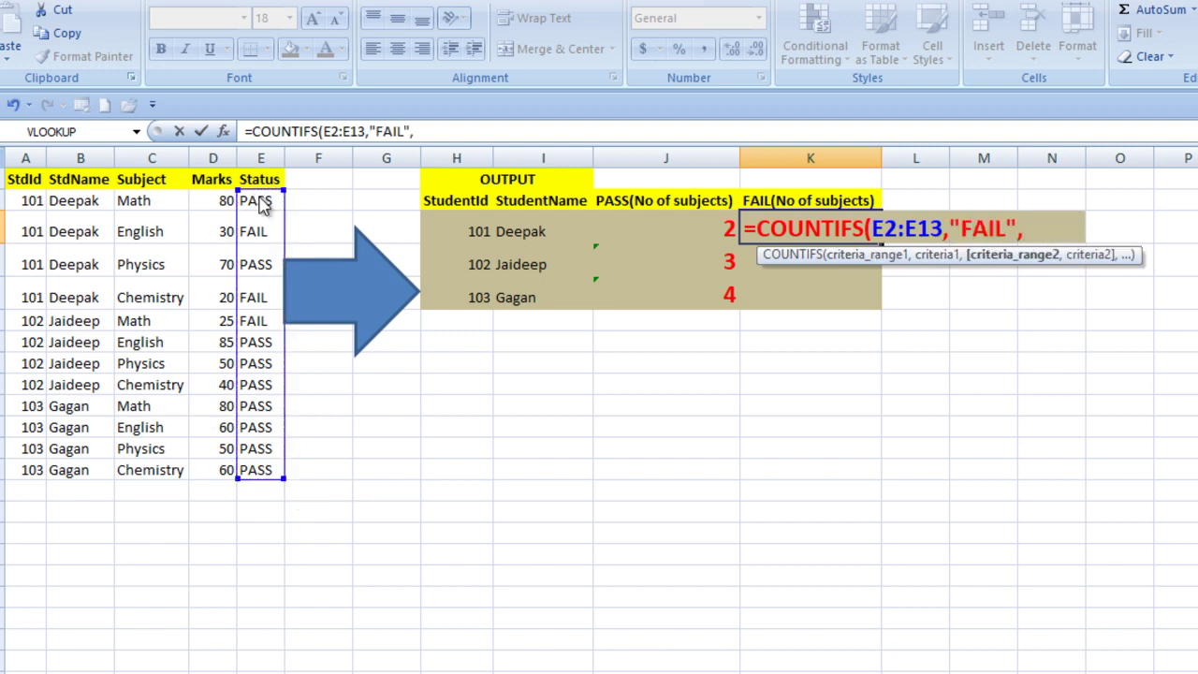
{"action": "left_click", "coordinate": [21, 200]}
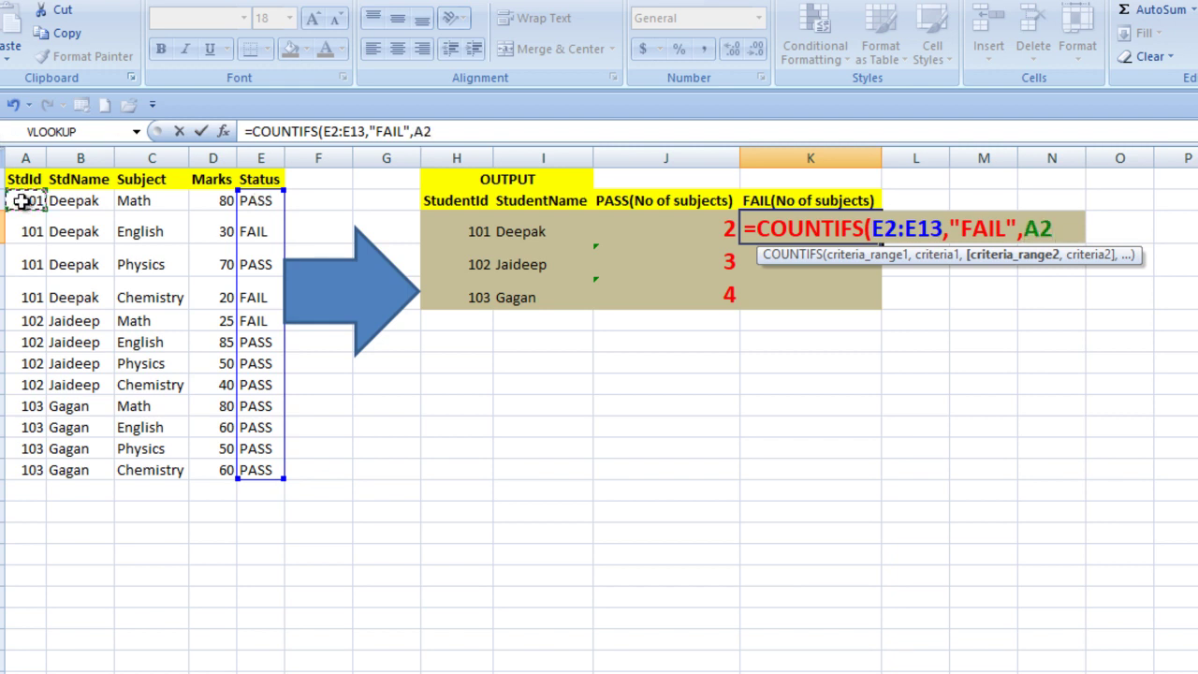
{"action": "left_click_drag", "start_coordinate": [20, 200], "coordinate": [27, 469]}
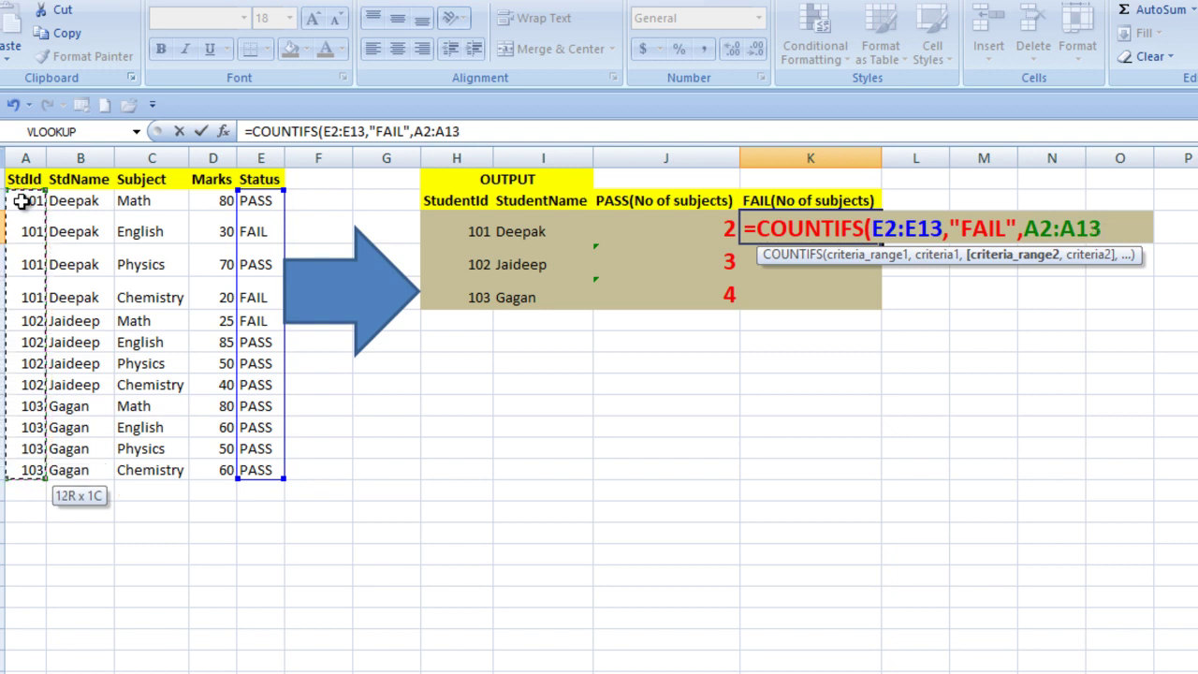
{"action": "type", "text": ","}
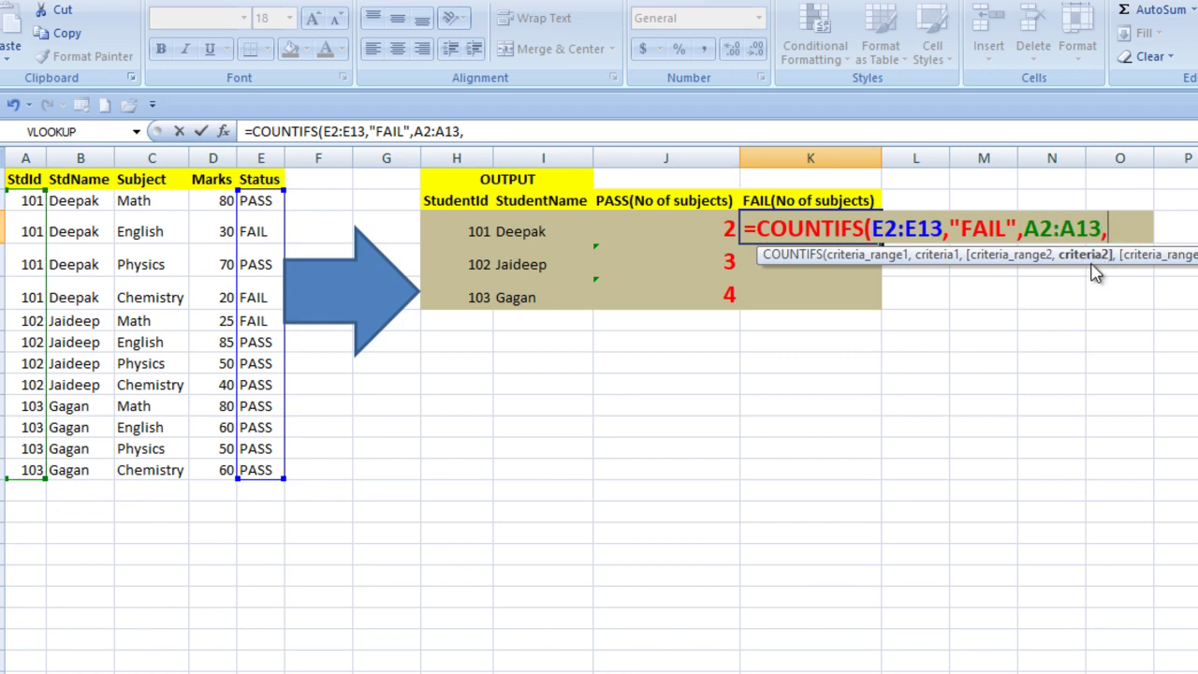
{"action": "left_click", "coordinate": [455, 222]}
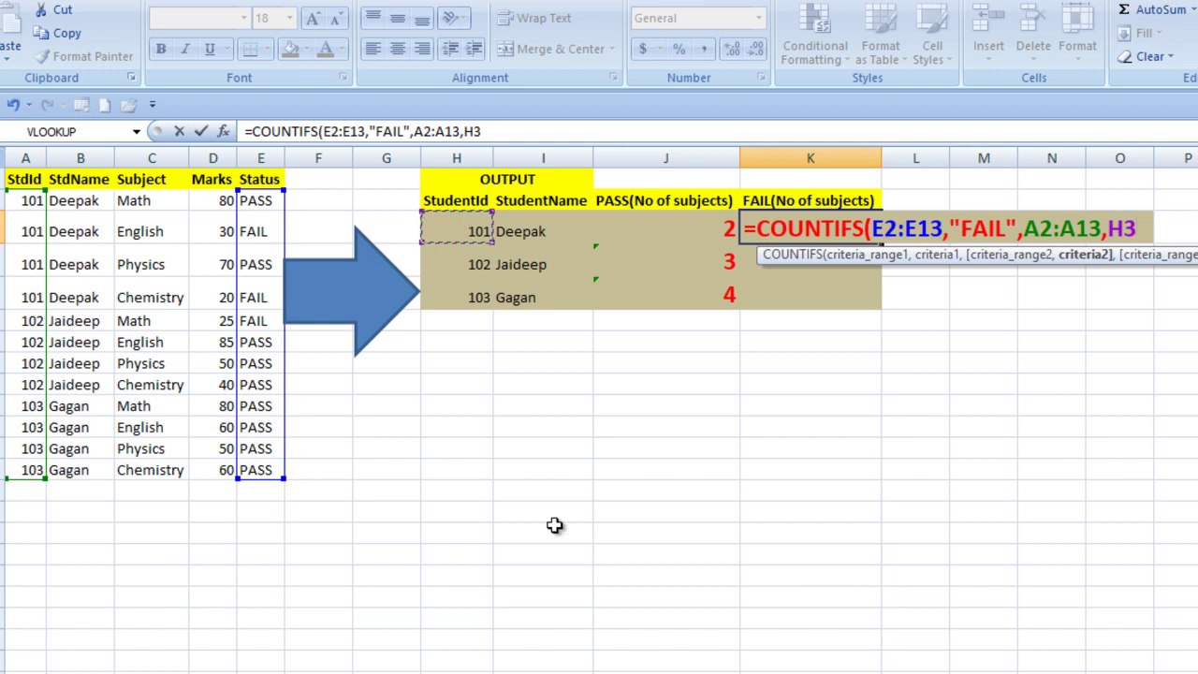
{"action": "type", "text": ")"}
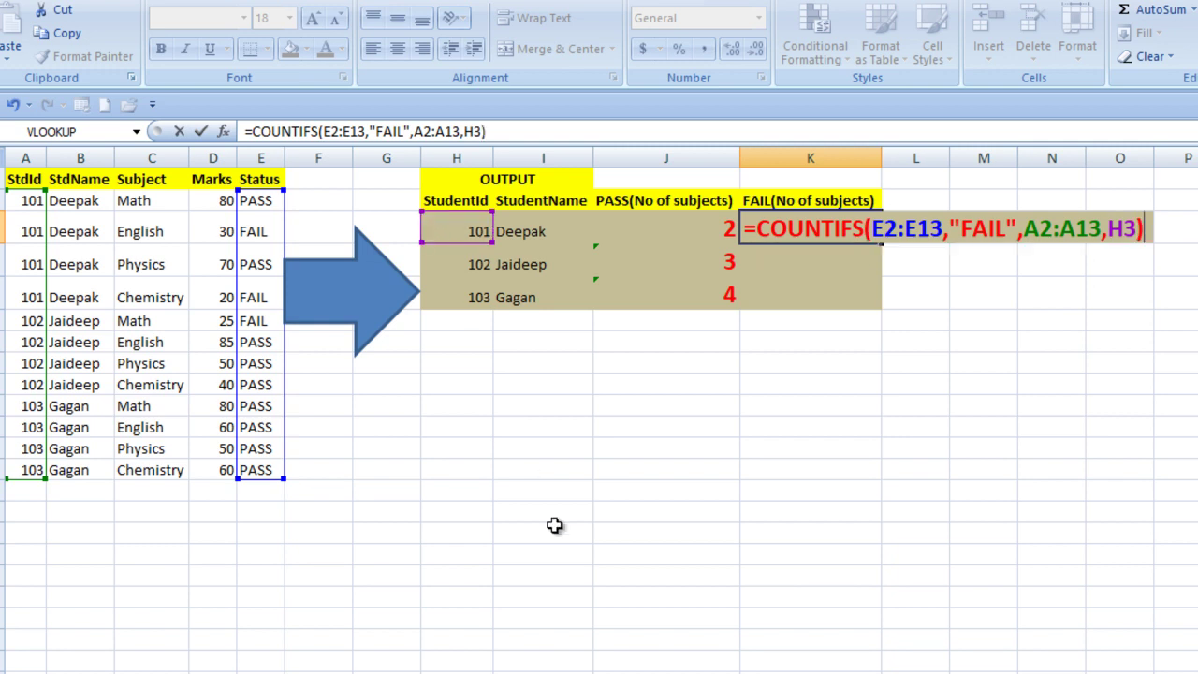
{"action": "key", "text": "Return"}
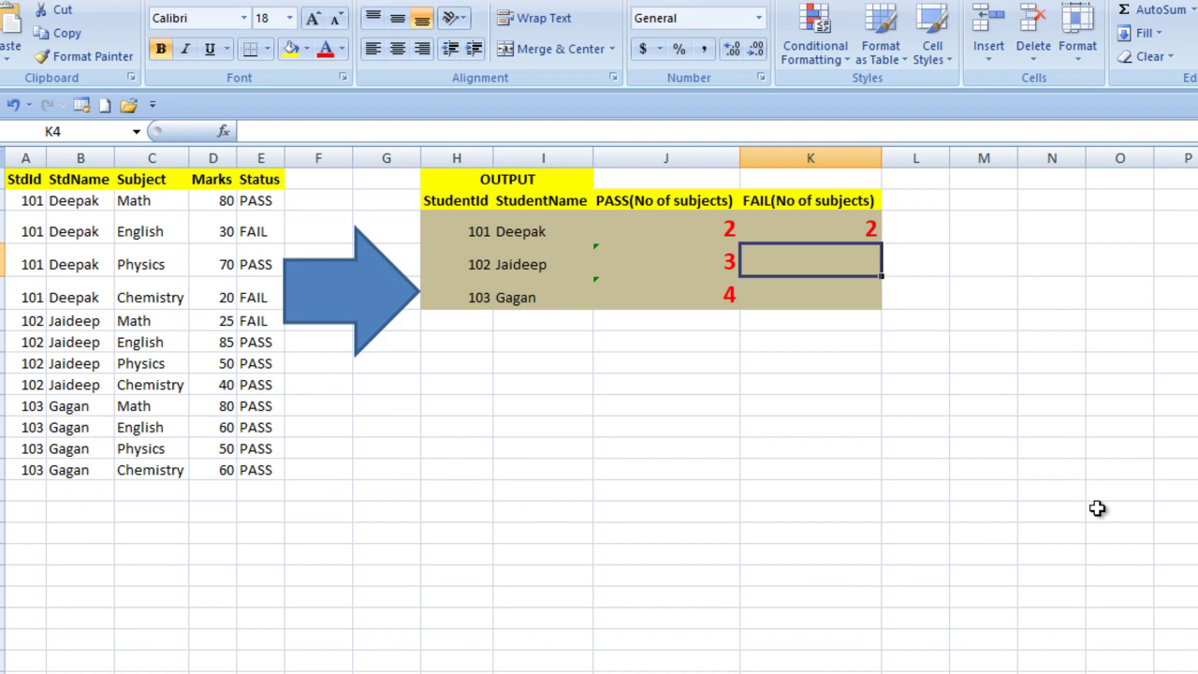
Step: Fill the FAIL formula from K3 down to K5, giving 1 and 0 for students 102 and 103
{"action": "left_click", "coordinate": [848, 229]}
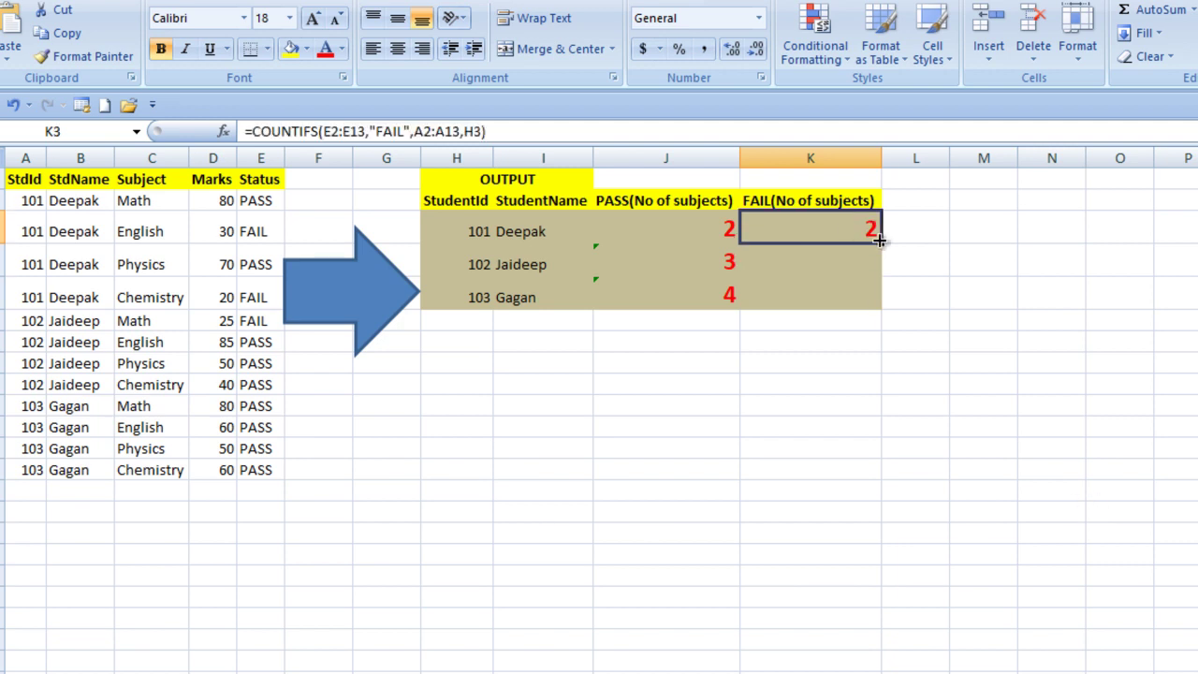
{"action": "double_click", "coordinate": [881, 246]}
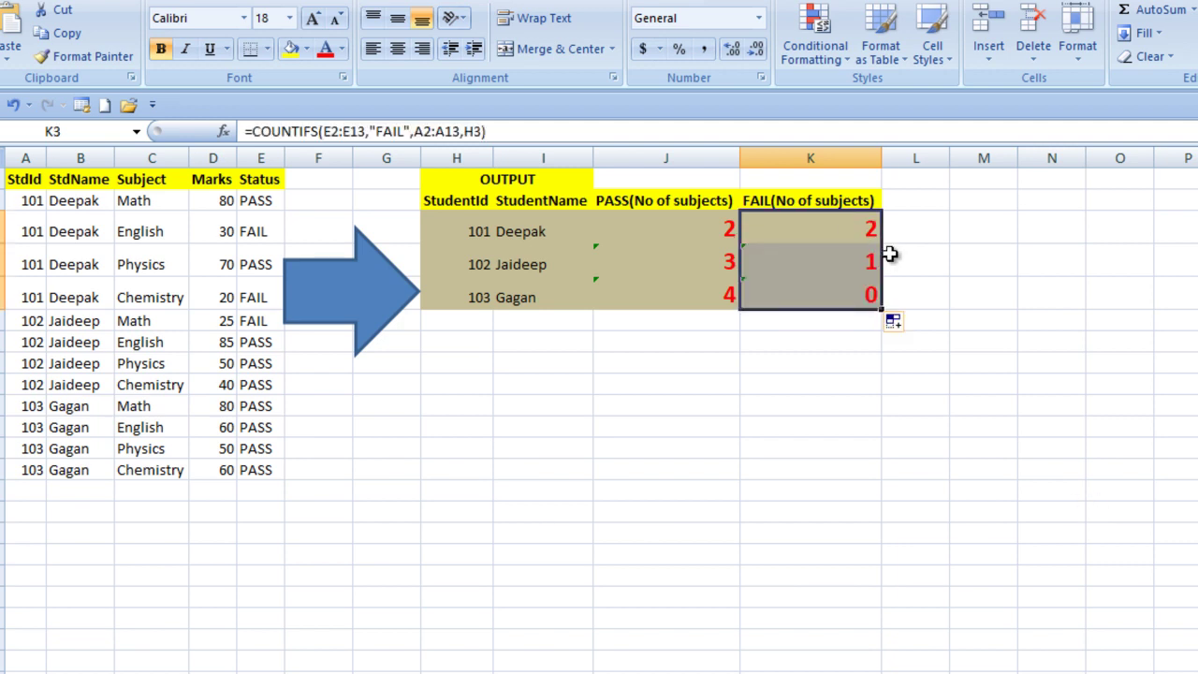
{"action": "left_click", "coordinate": [834, 262]}
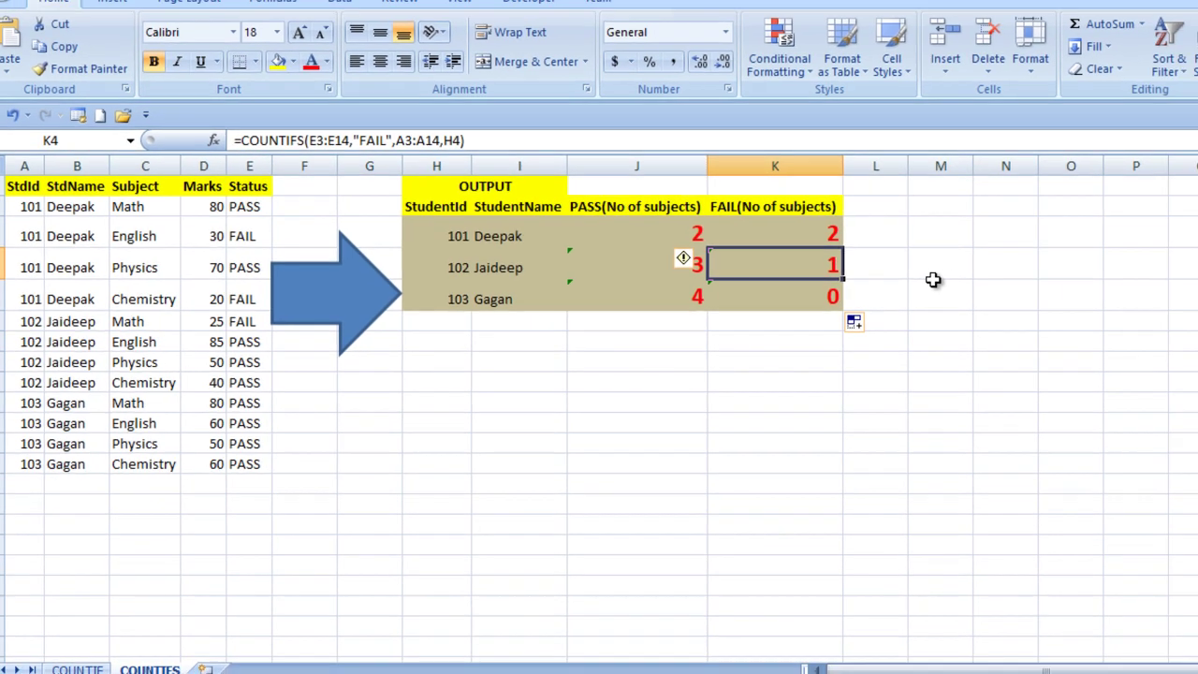
{"action": "left_click", "coordinate": [934, 286]}
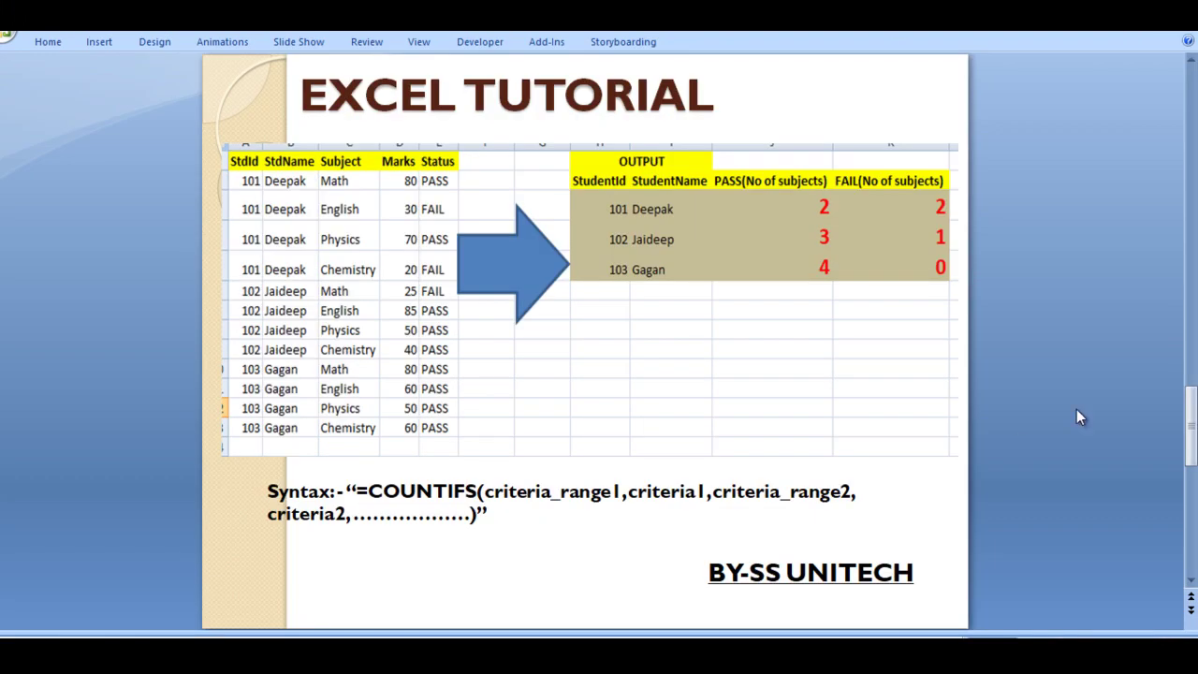
Step: Scroll PowerPoint down to the closing EXCEL TUTORIAL slide with the THANK YOU and subscribe message
{"action": "scroll", "coordinate": [1076, 410], "scroll_direction": "down", "scroll_amount": 2}
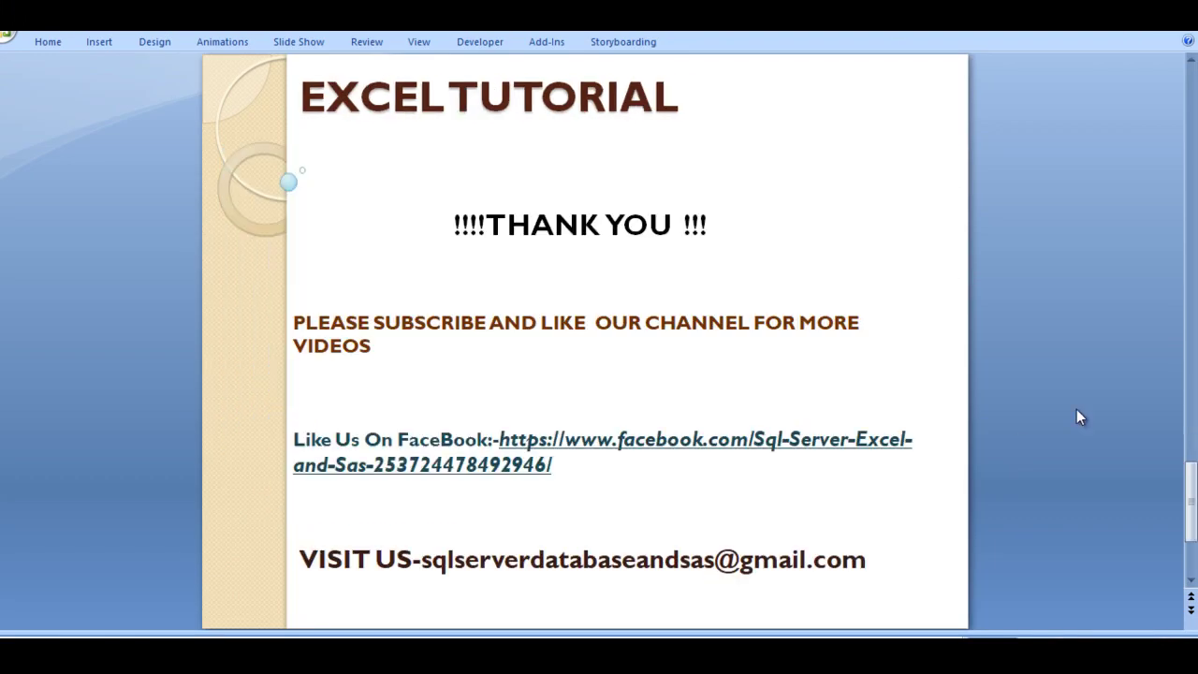